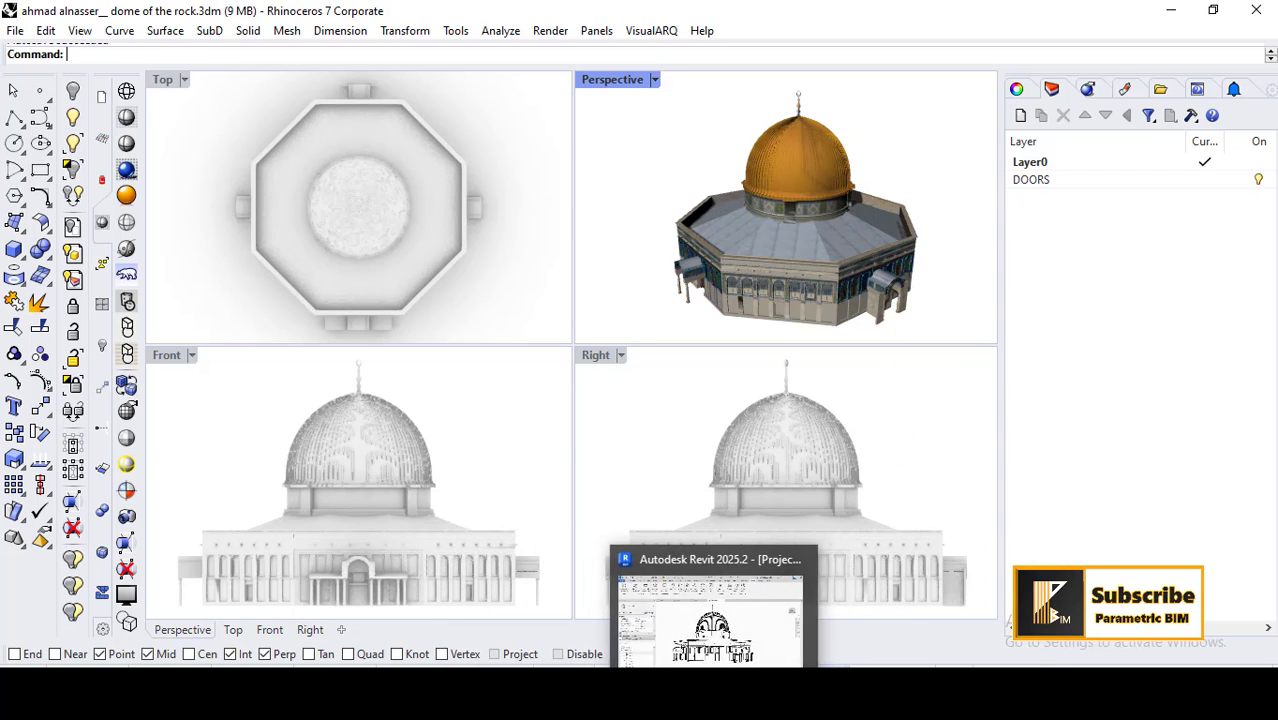
- Switch to Revit and view the dome model in Project1's {3D} view
{"action": "left_click", "coordinate": [722, 692]}
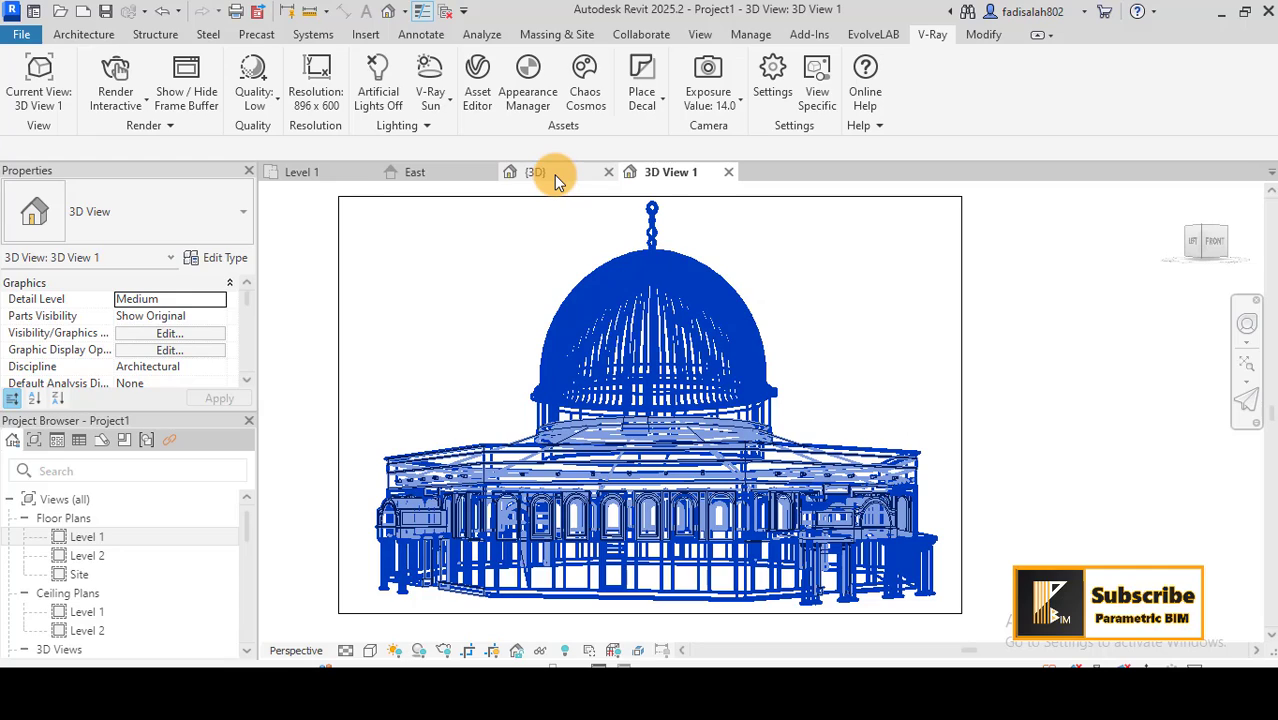
{"action": "left_click", "coordinate": [554, 175]}
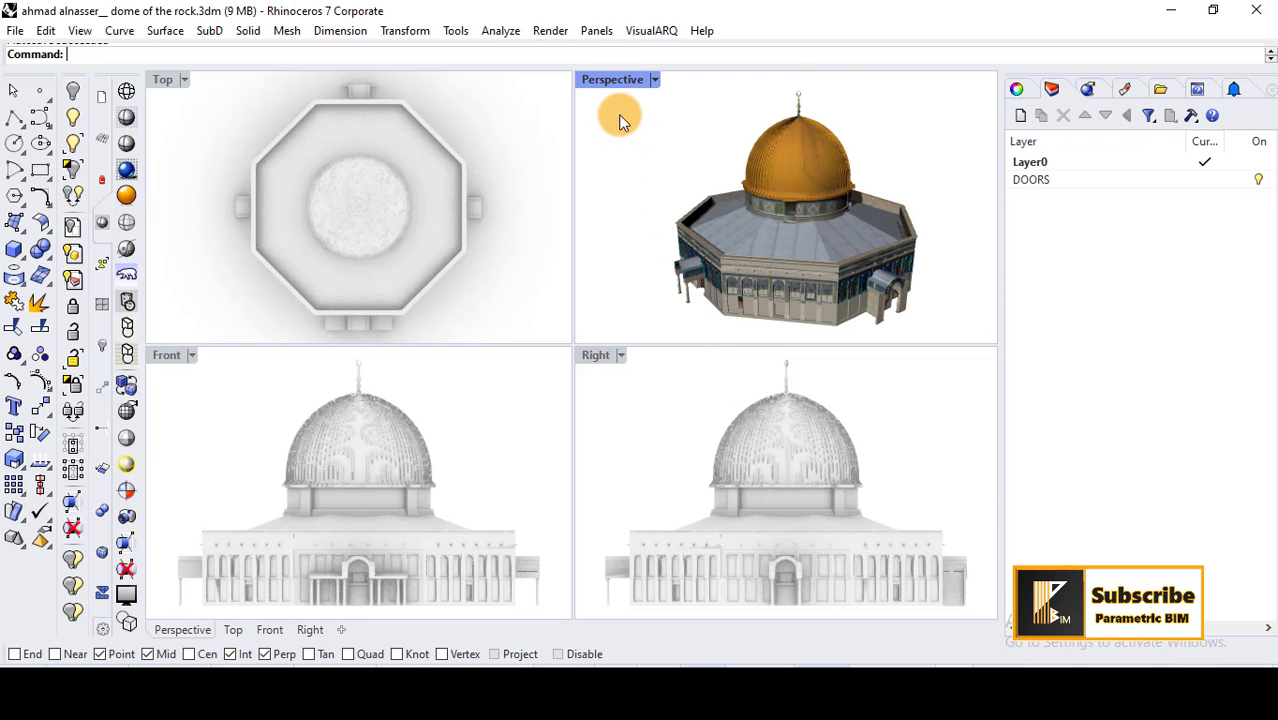
- Maximize the Perspective viewport and orbit to frame the dome building from above
{"action": "double_click", "coordinate": [614, 80]}
{"action": "scroll", "coordinate": [708, 268], "scroll_direction": "down", "scroll_amount": 5}
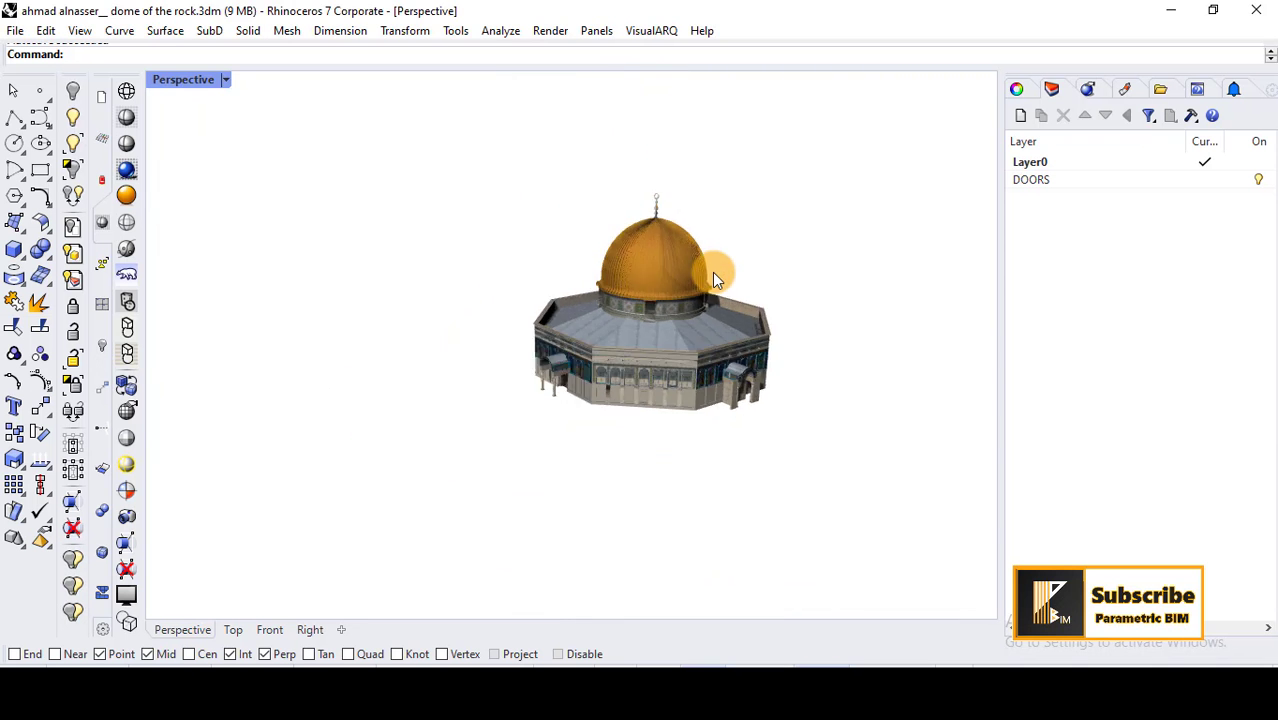
{"action": "right_click_drag", "start_coordinate": [474, 405], "coordinate": [528, 394]}
{"action": "scroll", "coordinate": [536, 405], "scroll_direction": "up", "scroll_amount": 2}
{"action": "scroll", "coordinate": [465, 420], "scroll_direction": "up", "scroll_amount": 3}
{"action": "right_click_drag", "start_coordinate": [465, 420], "coordinate": [425, 402]}
{"action": "scroll", "coordinate": [350, 368], "scroll_direction": "down", "scroll_amount": 3}
{"action": "scroll", "coordinate": [490, 330], "scroll_direction": "up", "scroll_amount": 2}
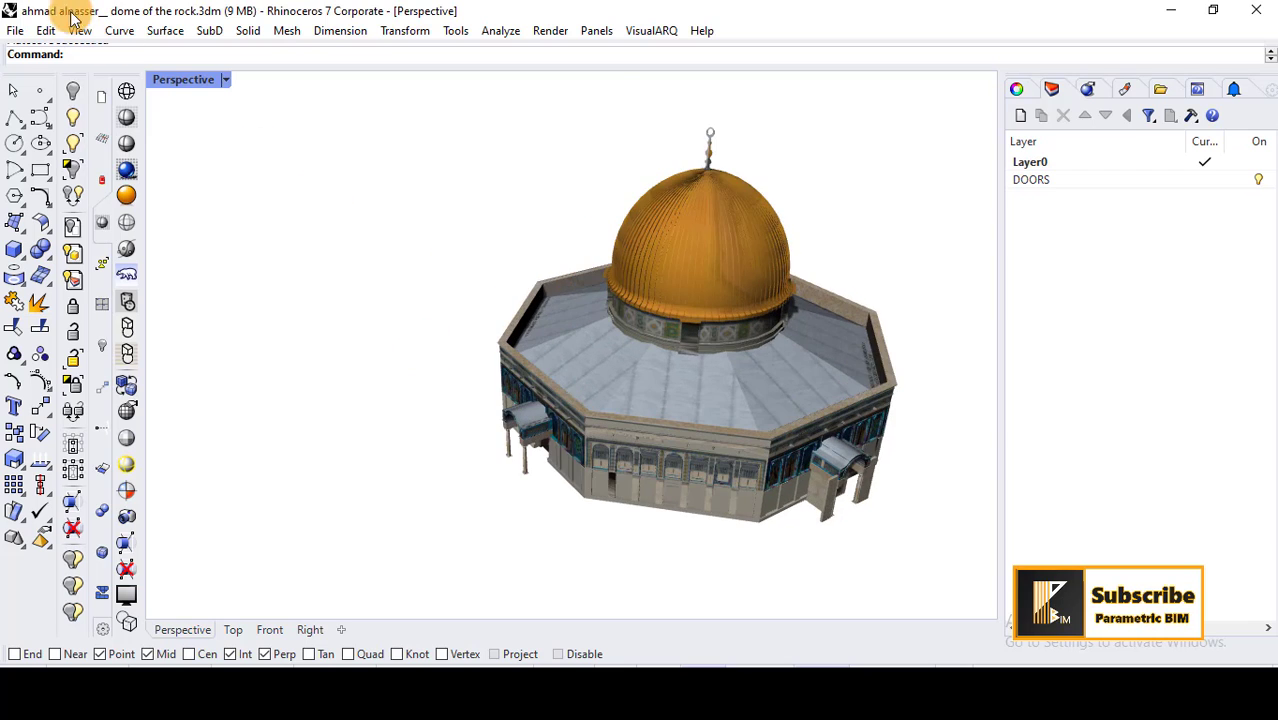
- Start File > Export Selected and window-select the entire dome model
{"action": "left_click", "coordinate": [16, 30]}
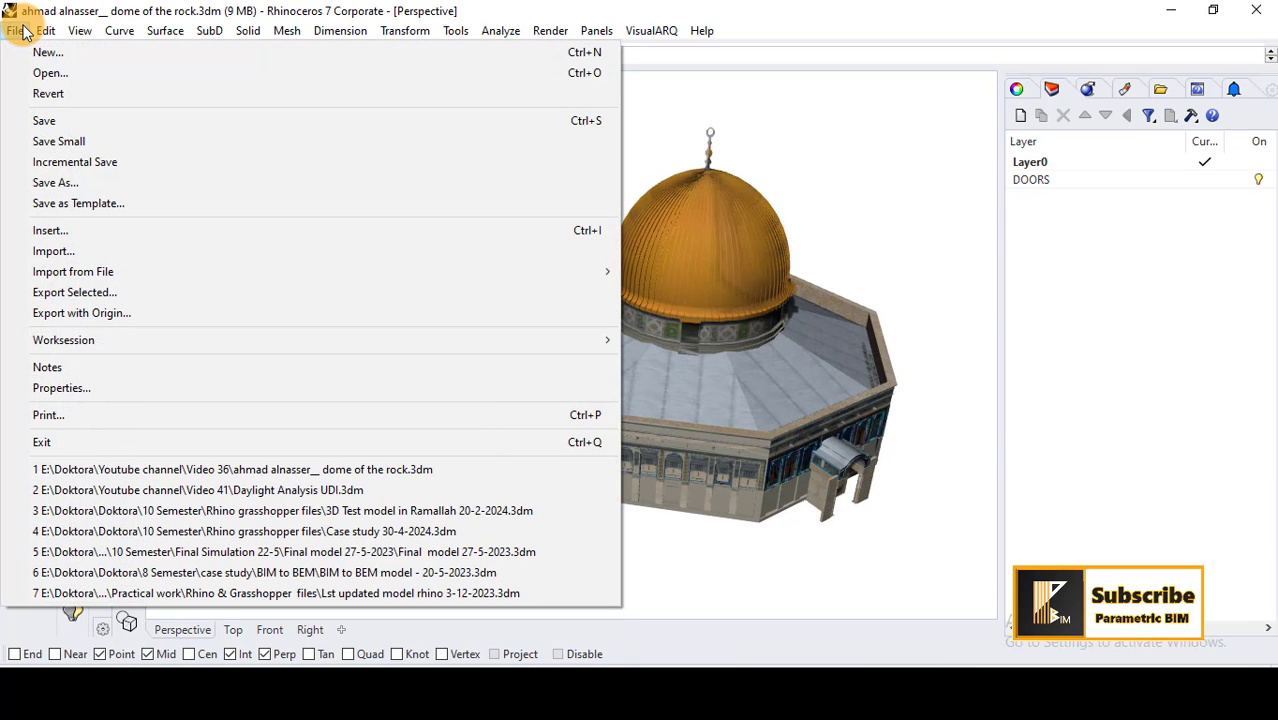
{"action": "left_click", "coordinate": [141, 291]}
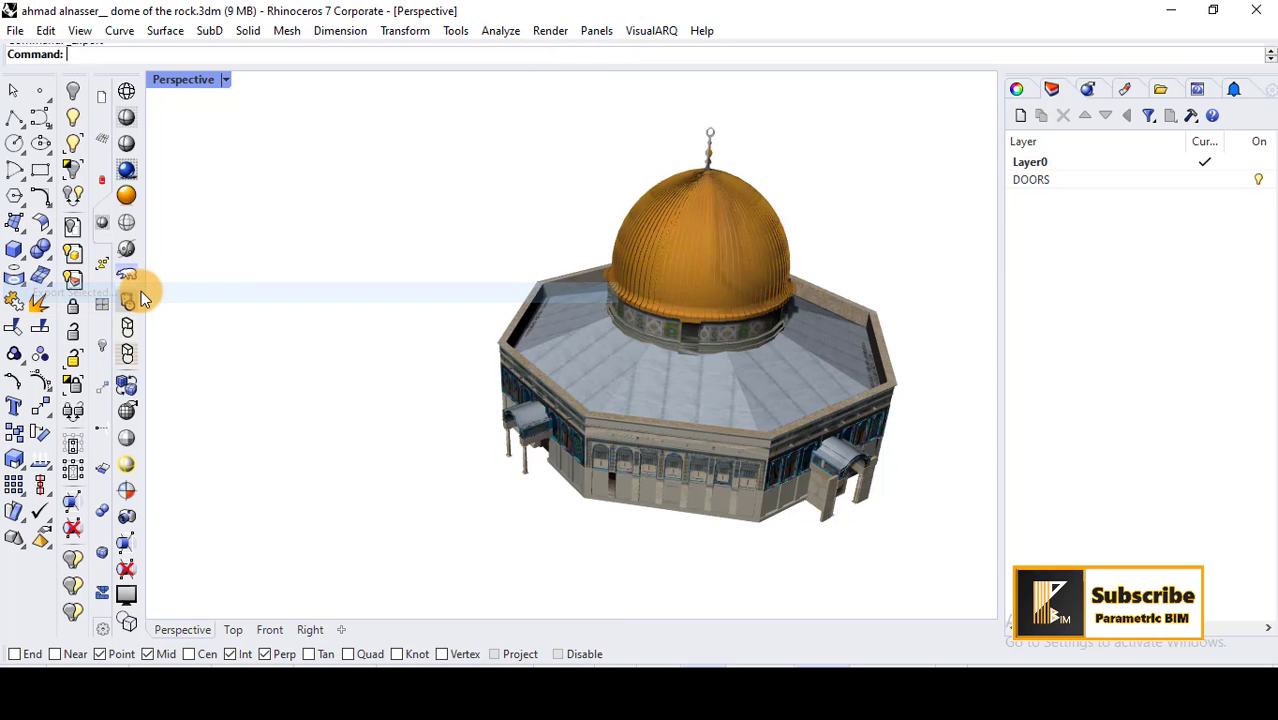
{"action": "left_click_drag", "start_coordinate": [928, 120], "coordinate": [425, 536]}
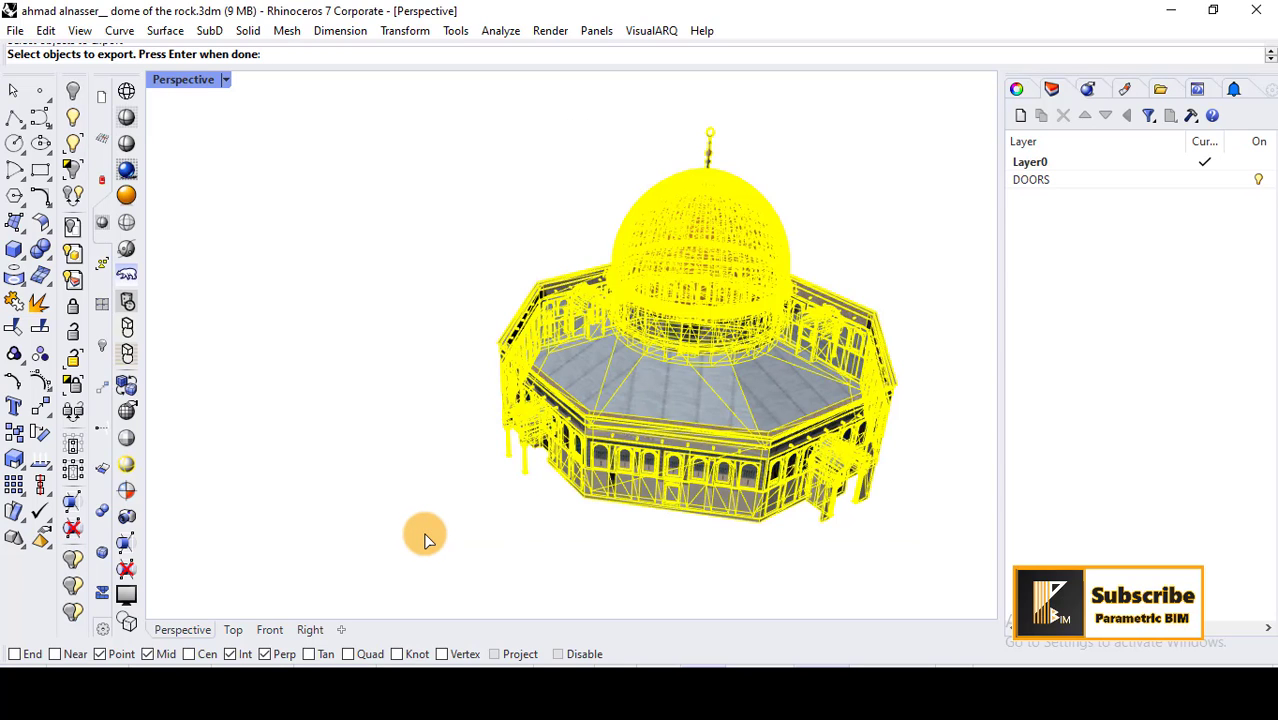
- Save the export as 'Dome of the Rock' in Rhino 7 3D Models (*.3dm) format
{"action": "key", "text": "Return"}
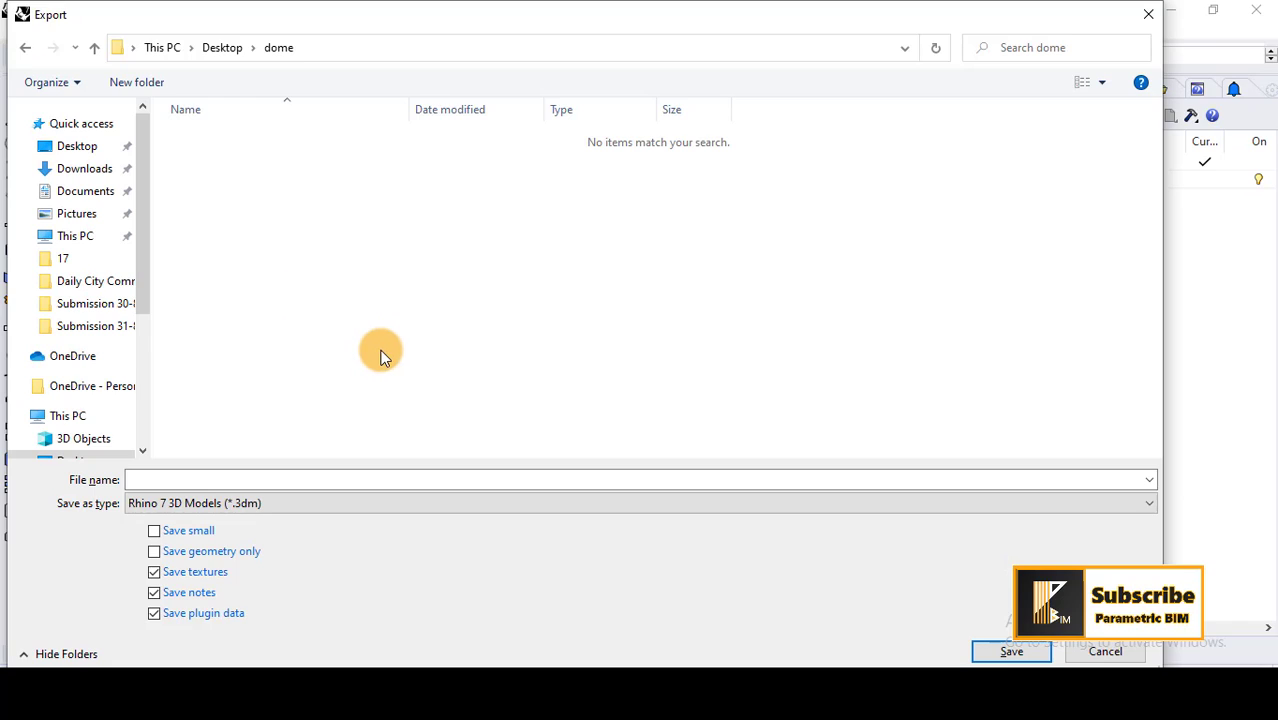
{"action": "left_click", "coordinate": [315, 480]}
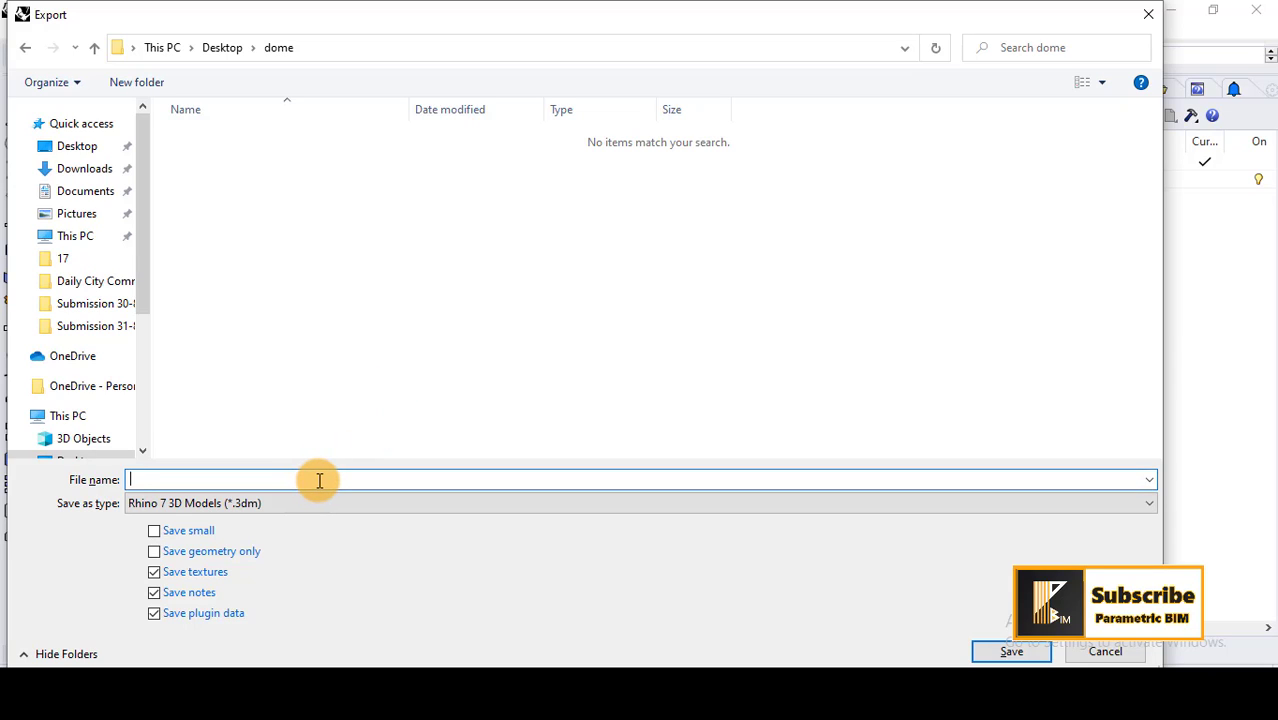
{"action": "type", "text": "Do"}
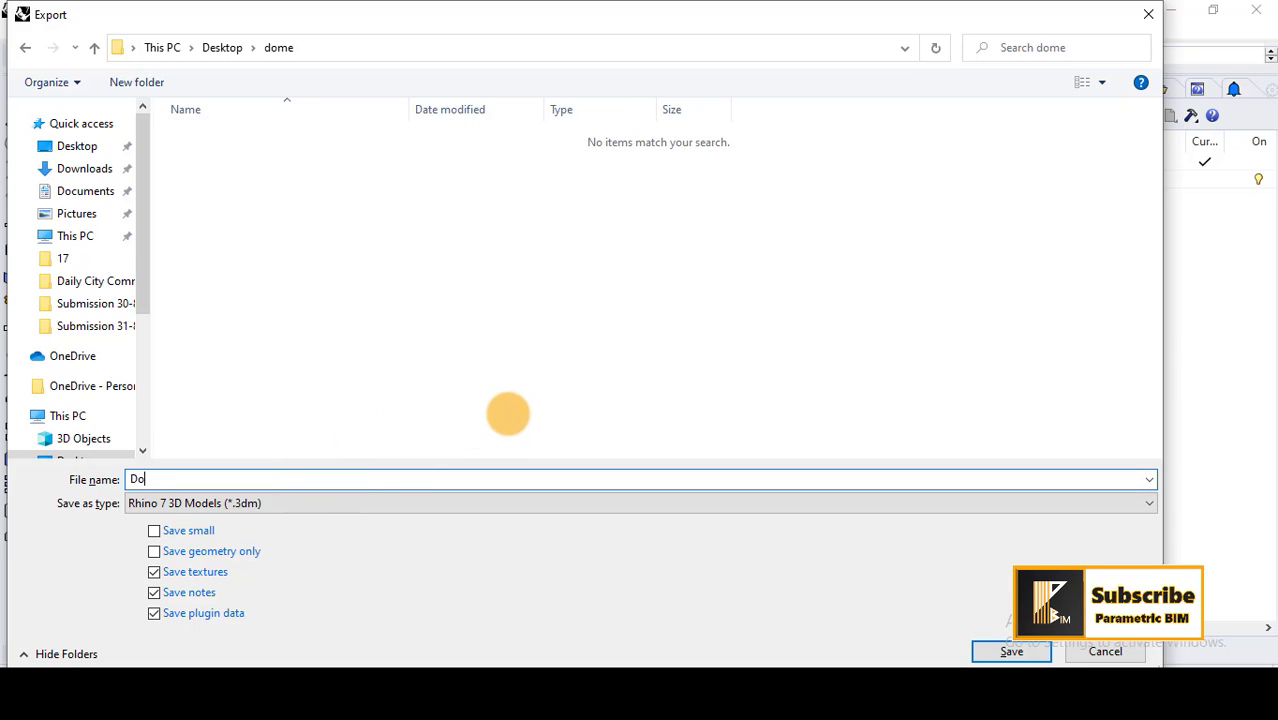
{"action": "type", "text": "me of the Rock"}
{"action": "left_click", "coordinate": [215, 503]}
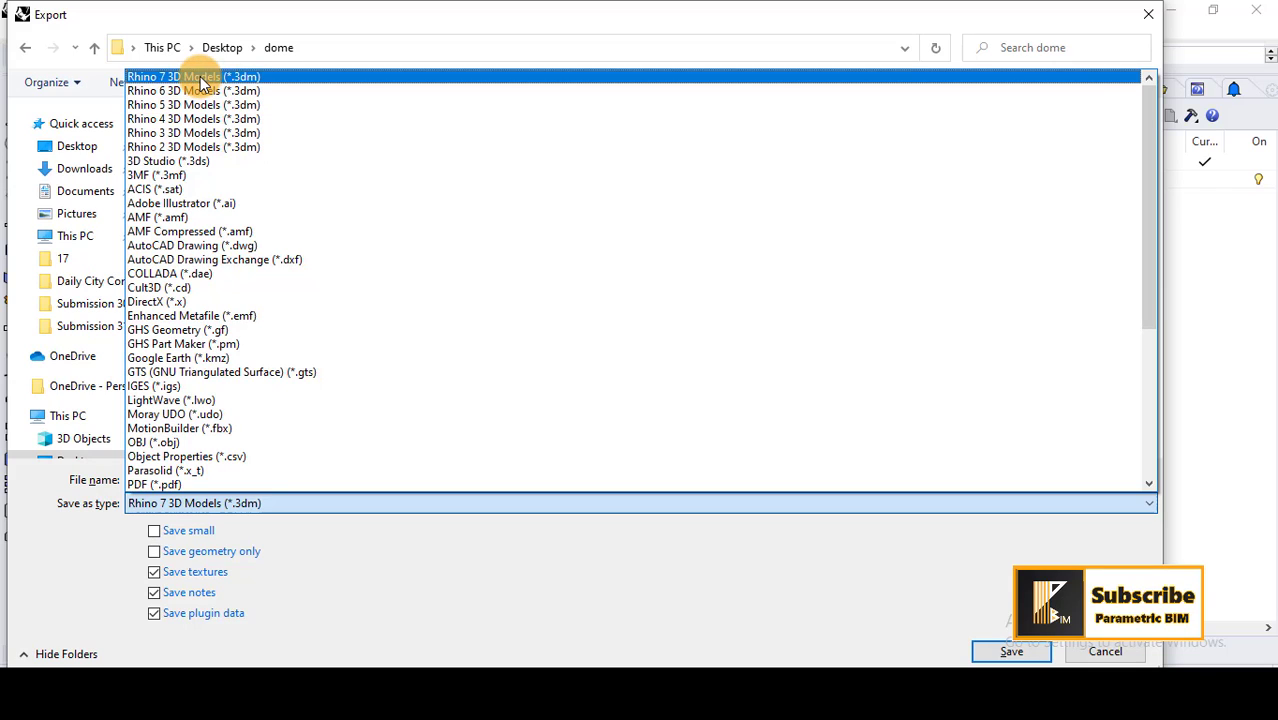
{"action": "left_click", "coordinate": [200, 77]}
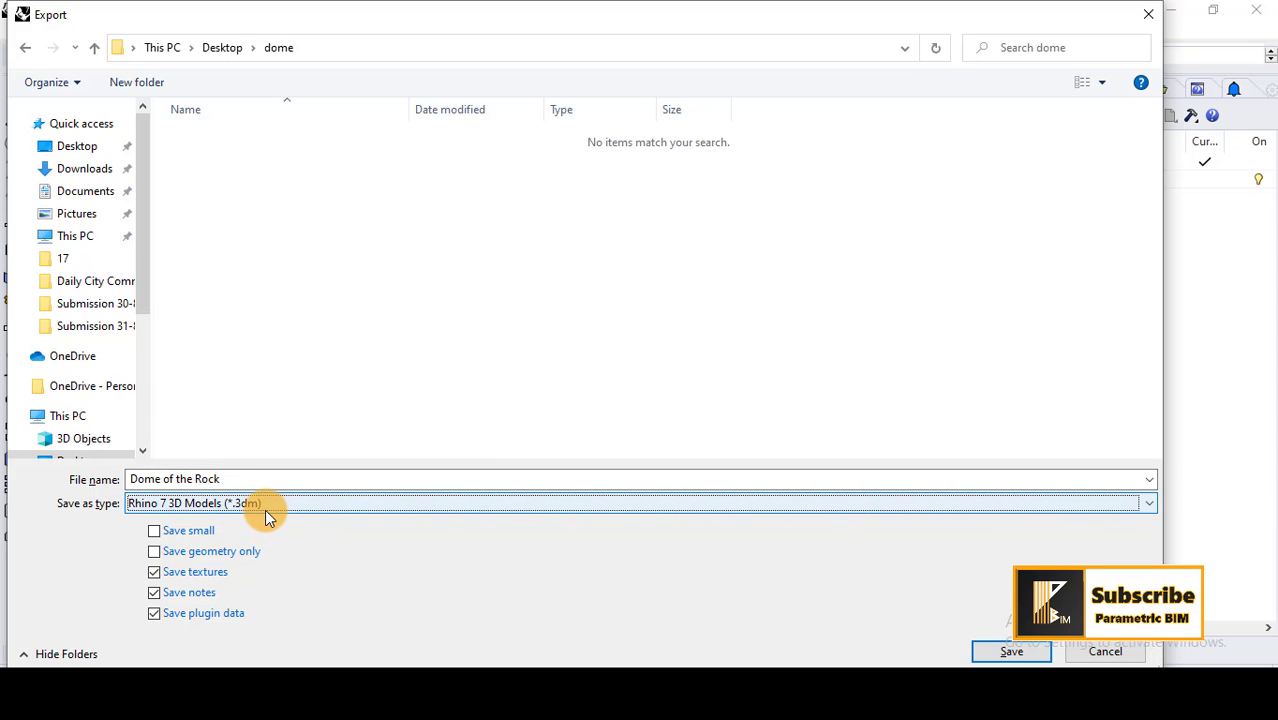
{"action": "left_click", "coordinate": [1008, 652]}
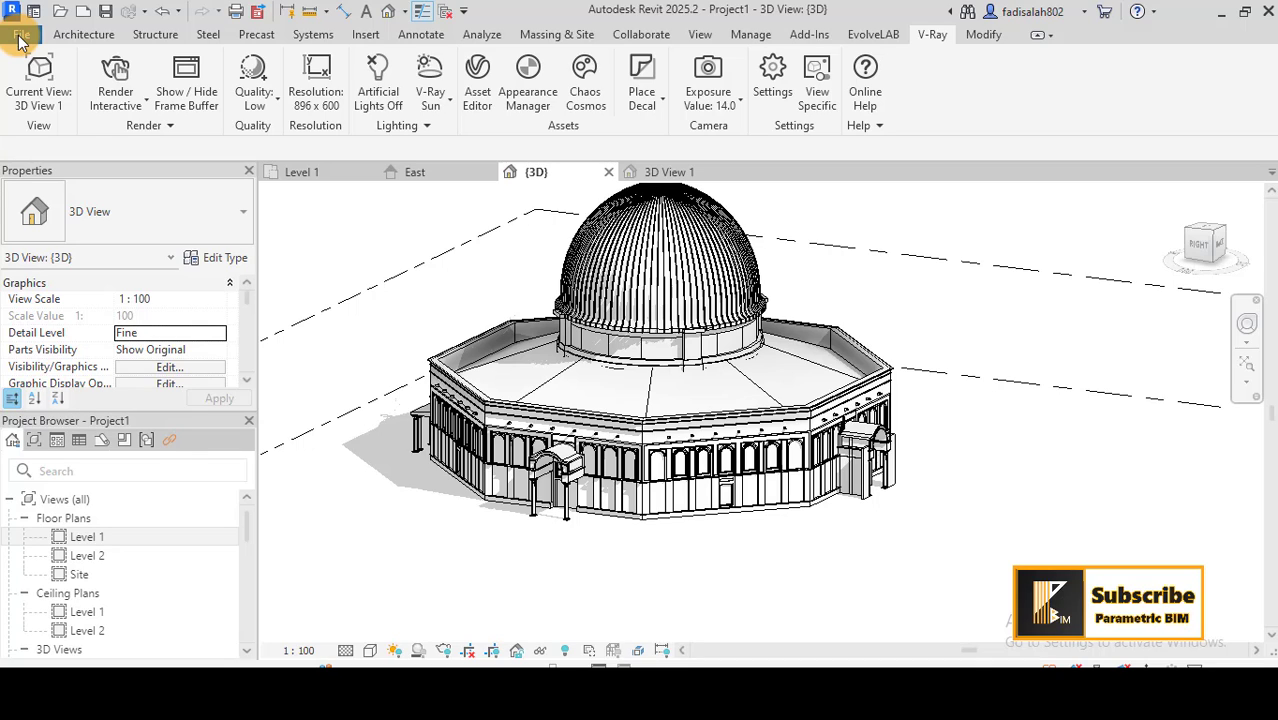
- Request a new project through File > New > Project
{"action": "left_click", "coordinate": [20, 38]}
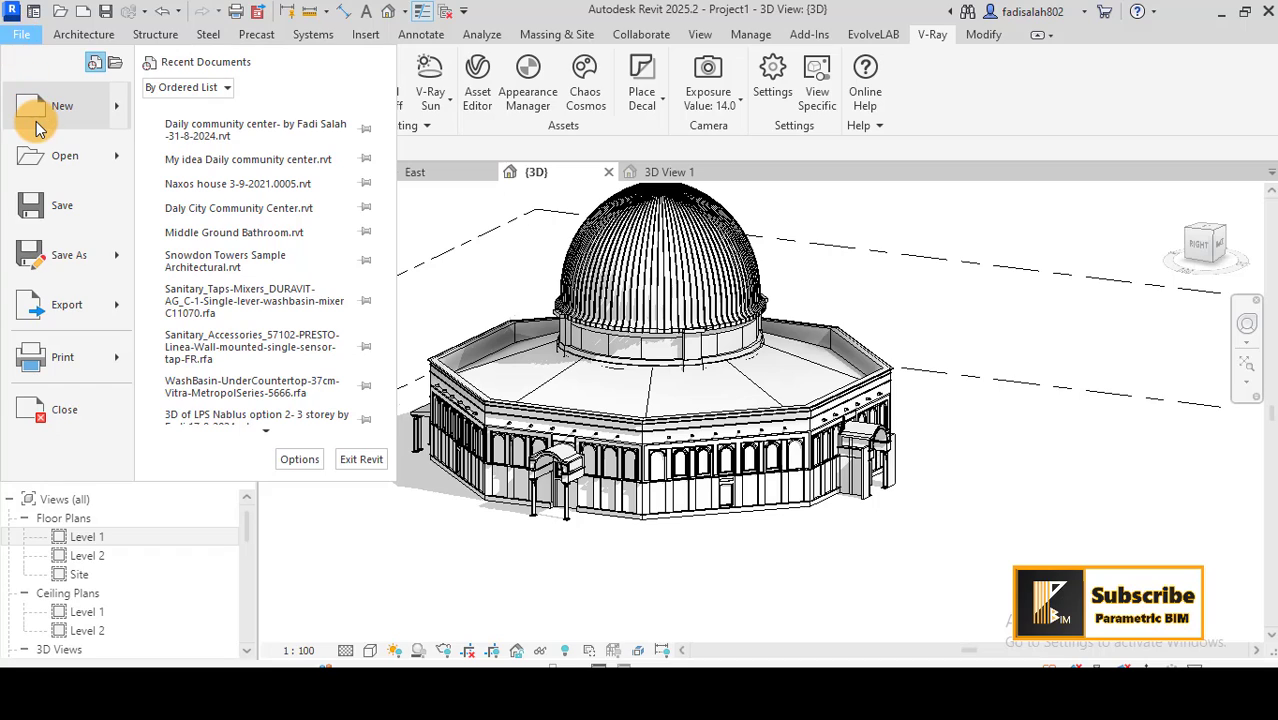
{"action": "mouse_move", "coordinate": [36, 127]}
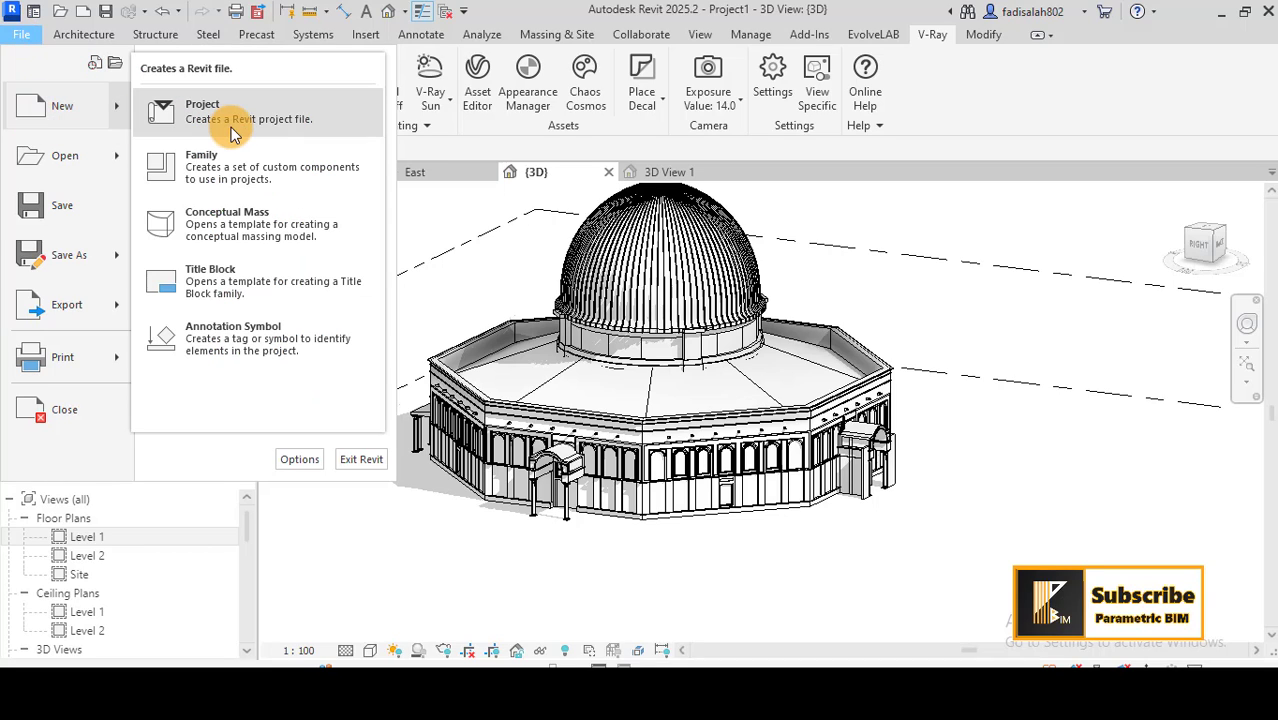
{"action": "key", "text": "Escape"}
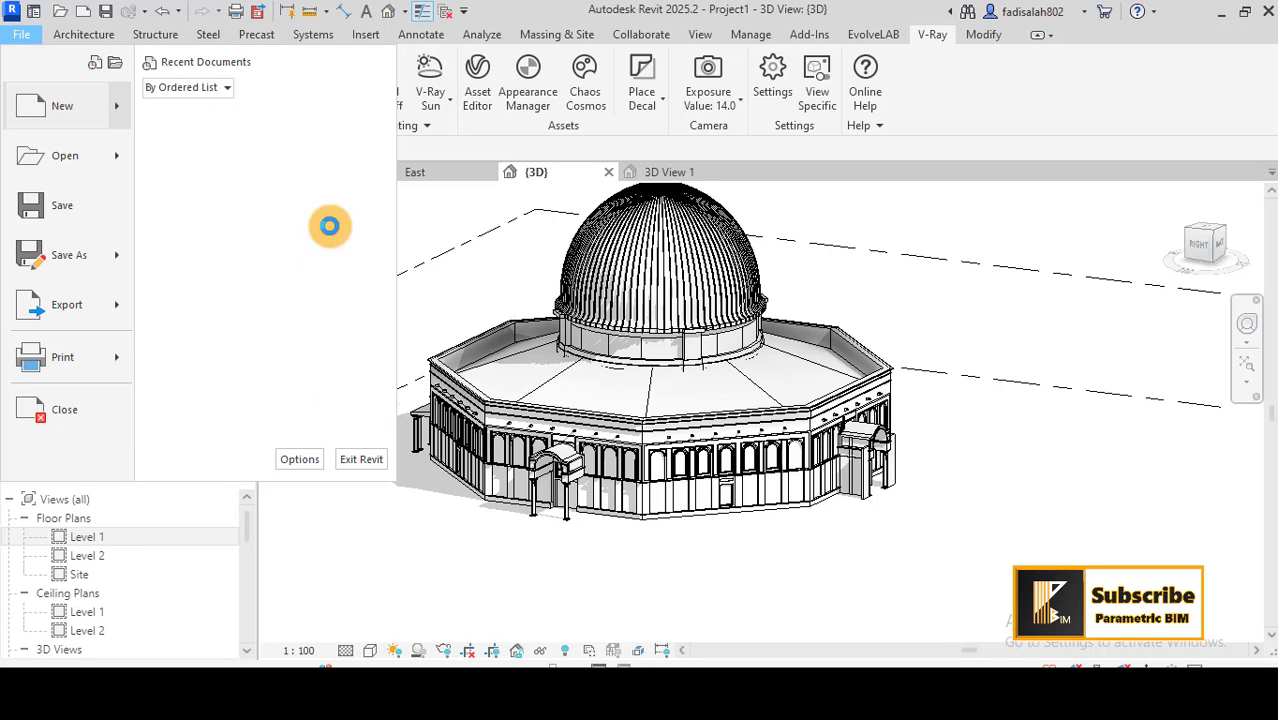
{"action": "left_click", "coordinate": [470, 313]}
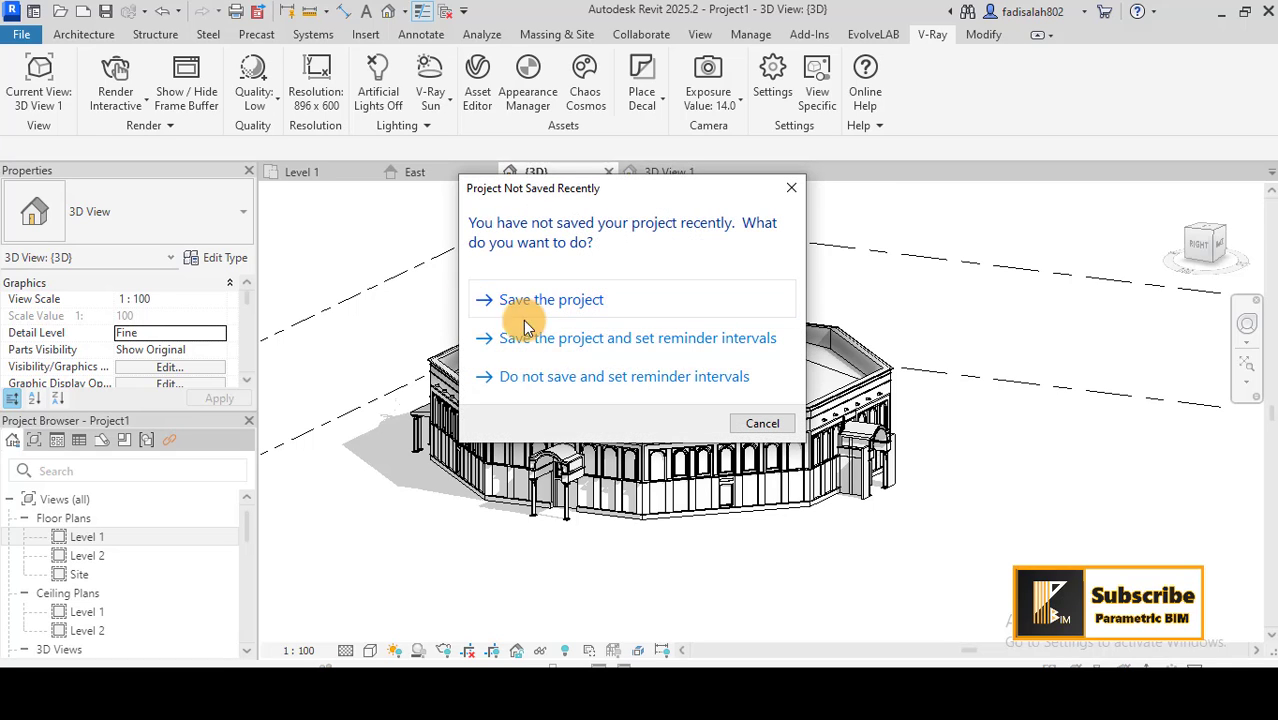
- Skip saving Project1 and create Project2 from the DefaultMetric template
{"action": "left_click", "coordinate": [757, 422]}
{"action": "key", "text": "ctrl+n"}
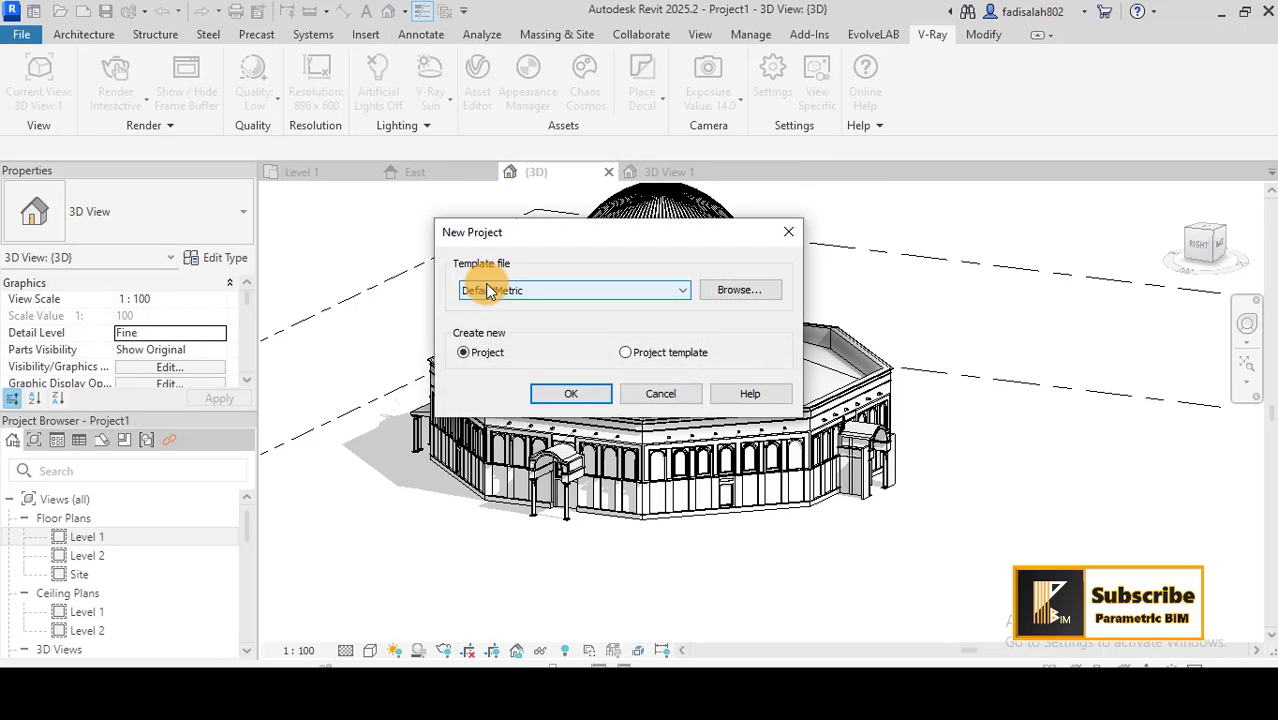
{"action": "left_click", "coordinate": [588, 393]}
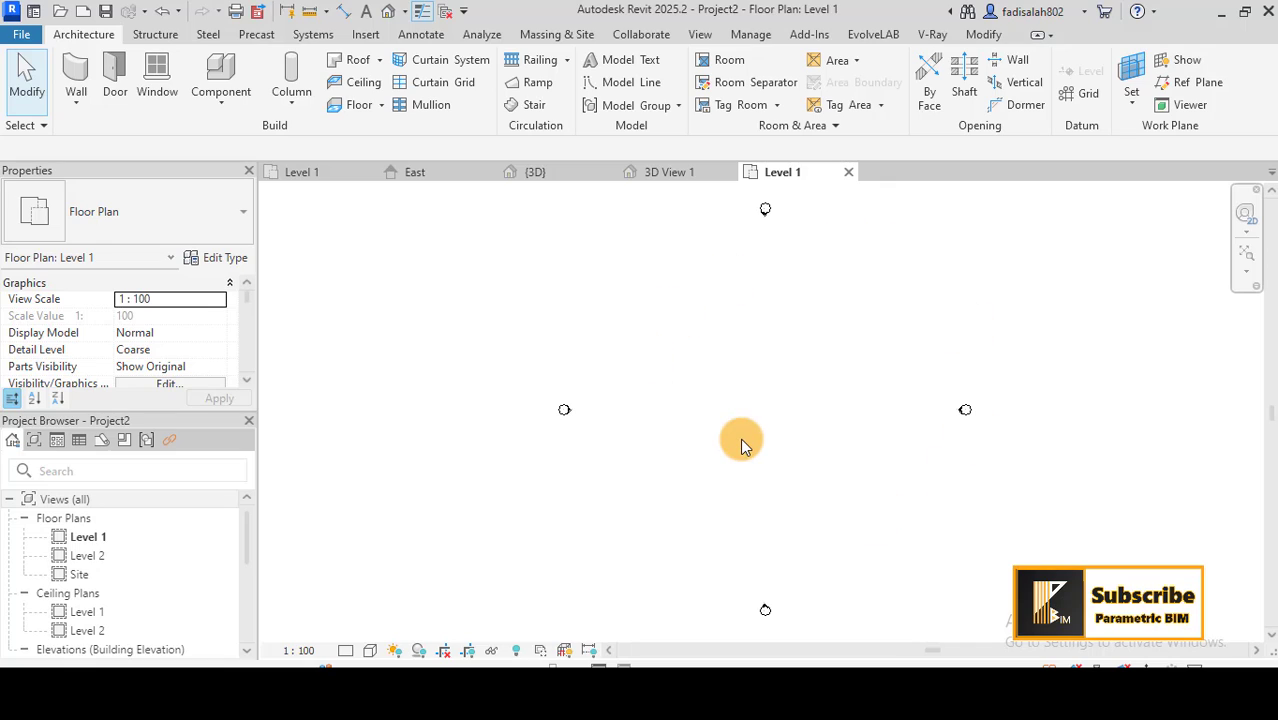
- Using Import CAD, select Dome of the Rock.3dm in the dome folder with the Rhino Files (*.3dm) filter
{"action": "left_click", "coordinate": [361, 36]}
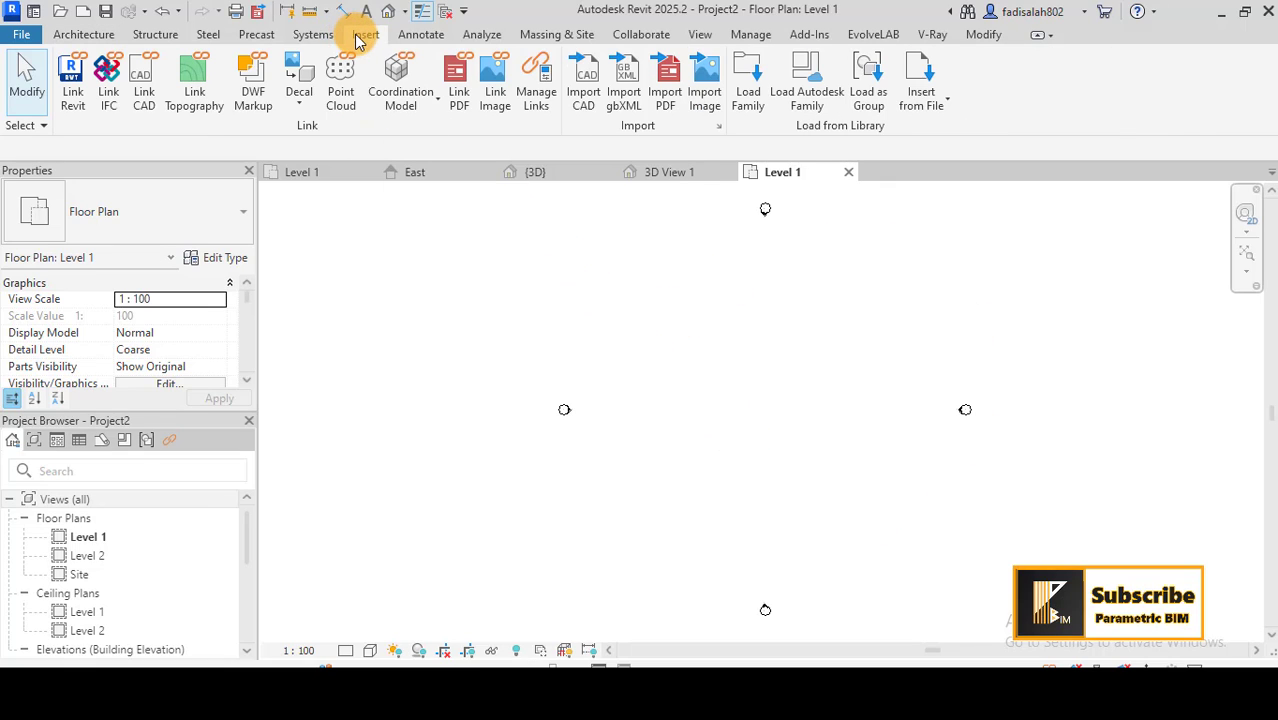
{"action": "left_click", "coordinate": [580, 98]}
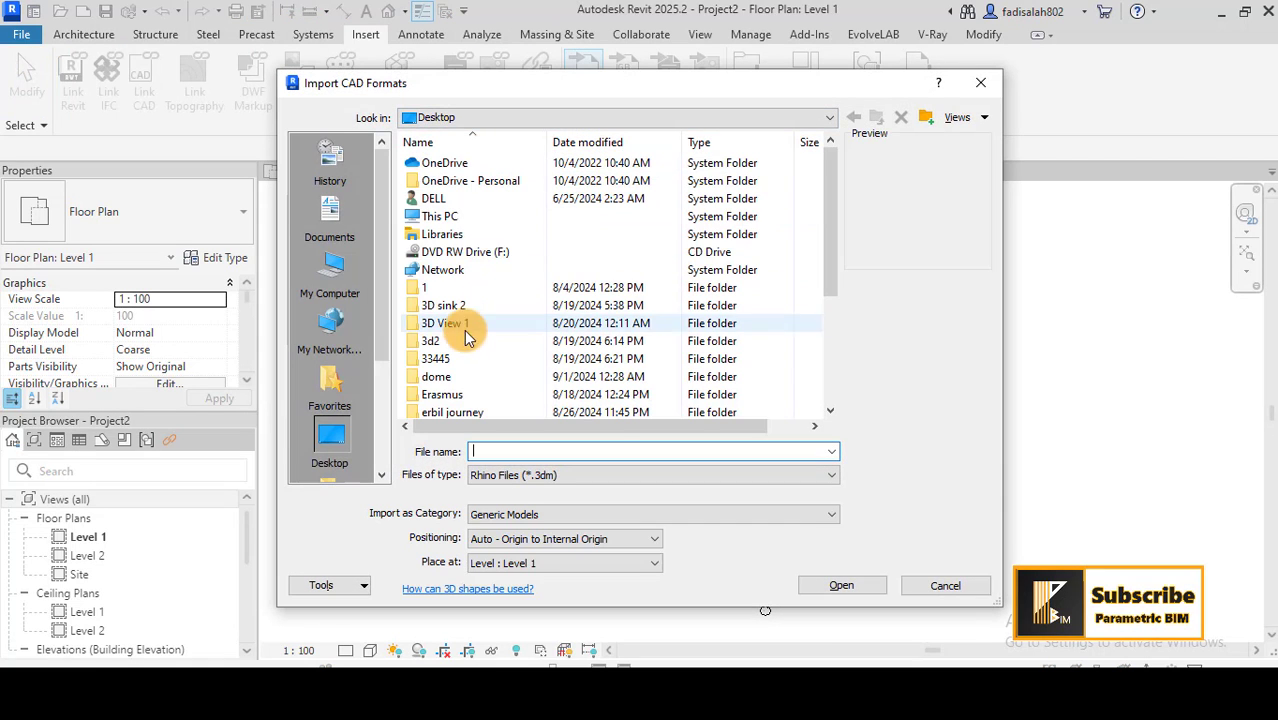
{"action": "double_click", "coordinate": [448, 377]}
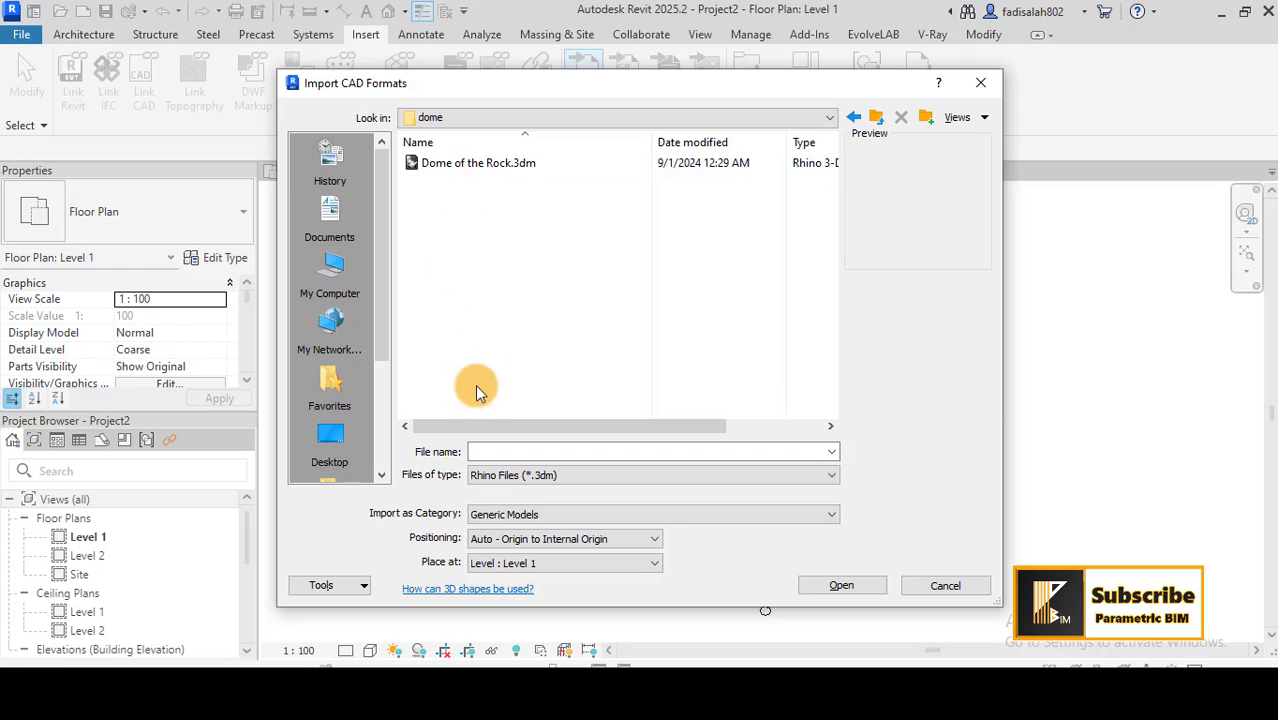
{"action": "left_click", "coordinate": [520, 478]}
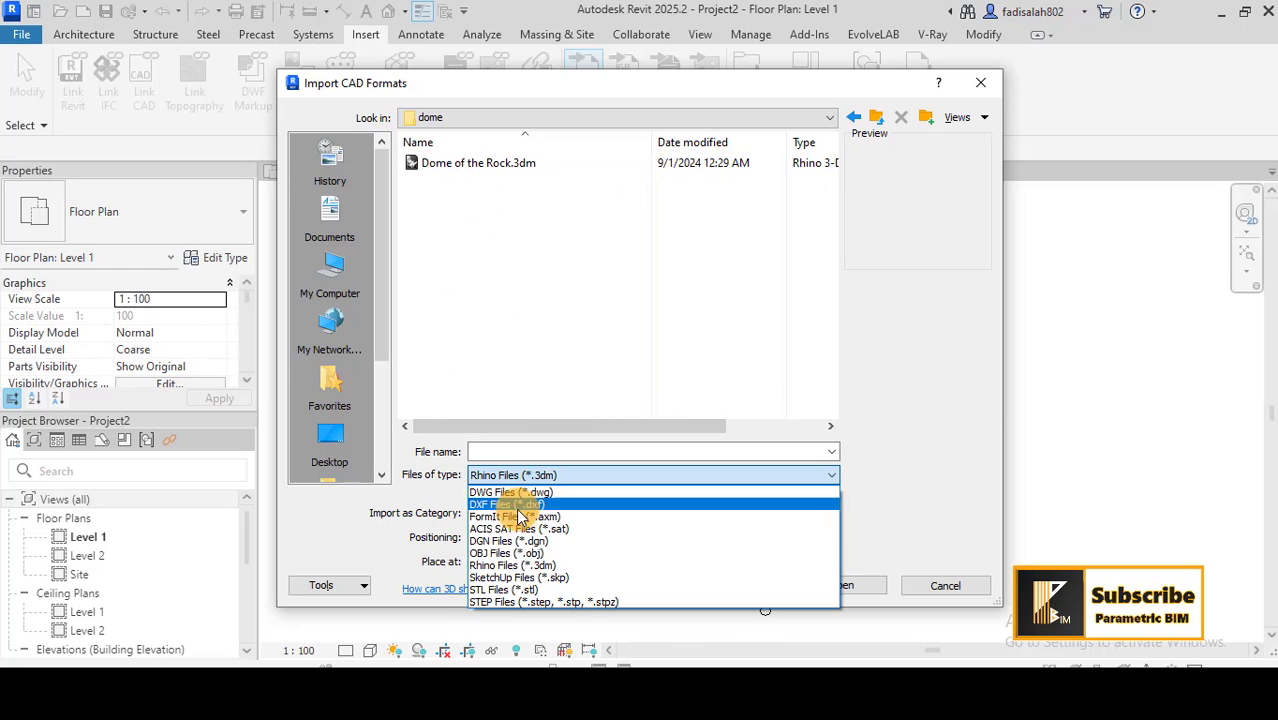
{"action": "left_click", "coordinate": [512, 565]}
{"action": "left_click", "coordinate": [520, 476]}
{"action": "left_click", "coordinate": [514, 490]}
{"action": "left_click", "coordinate": [516, 476]}
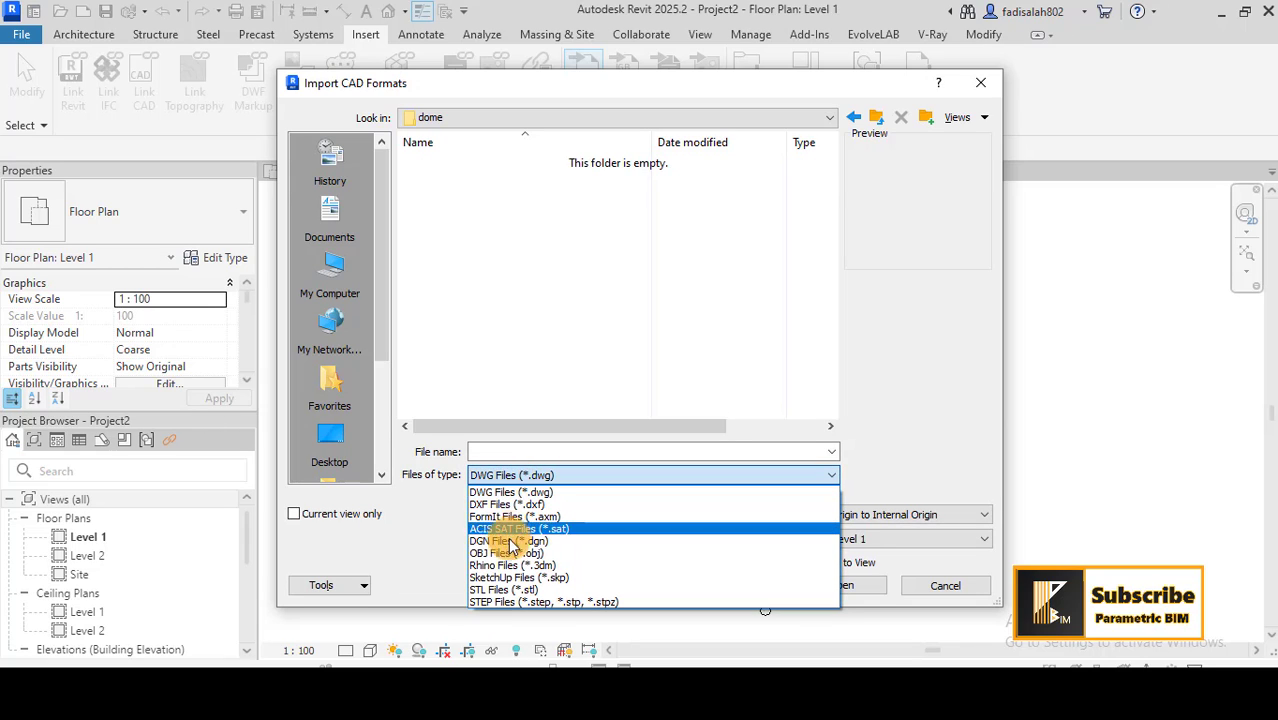
{"action": "left_click", "coordinate": [513, 565]}
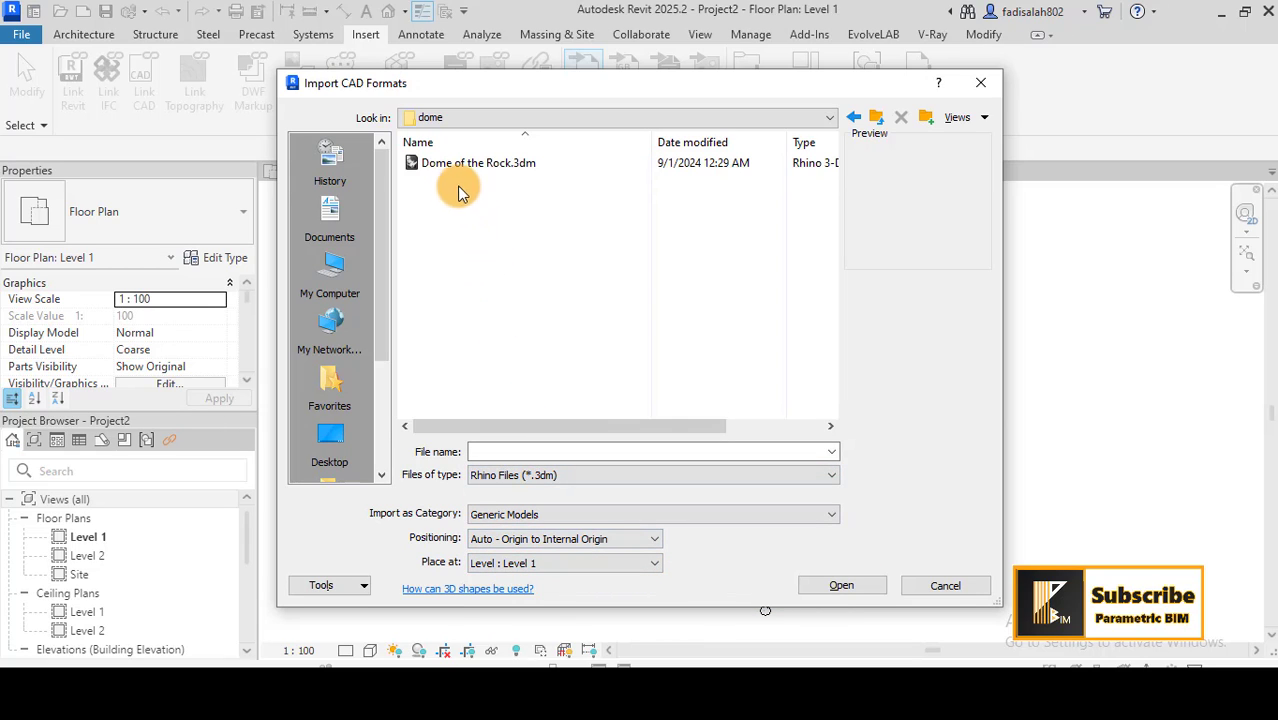
{"action": "left_click", "coordinate": [449, 164]}
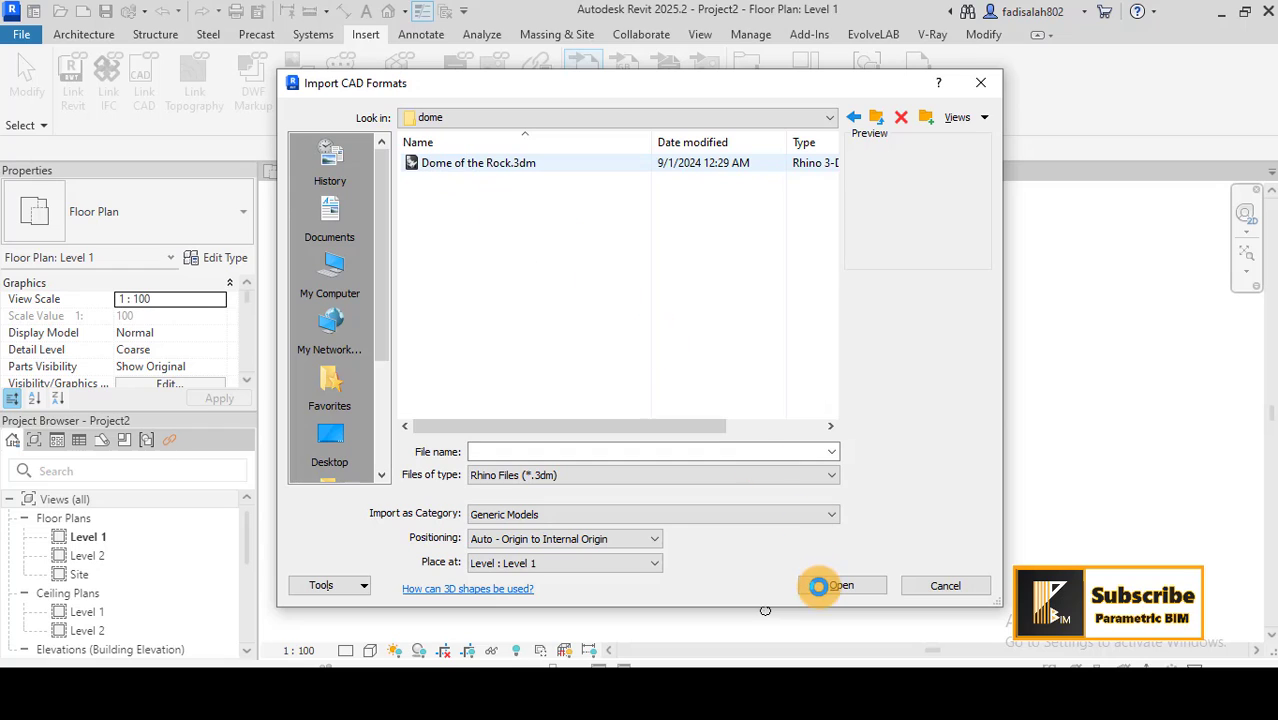
{"action": "left_click", "coordinate": [528, 517]}
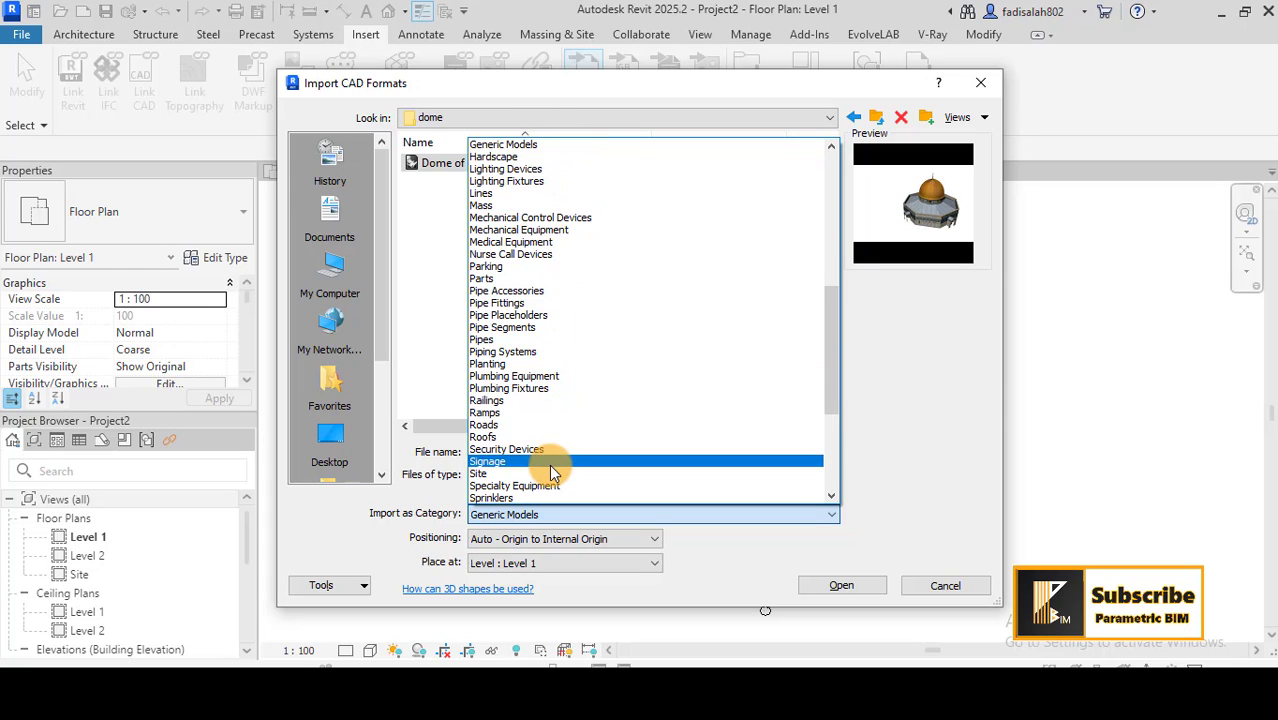
- Import the file as Generic Models with Manual - Center positioning on Level 1
{"action": "left_click", "coordinate": [550, 146]}
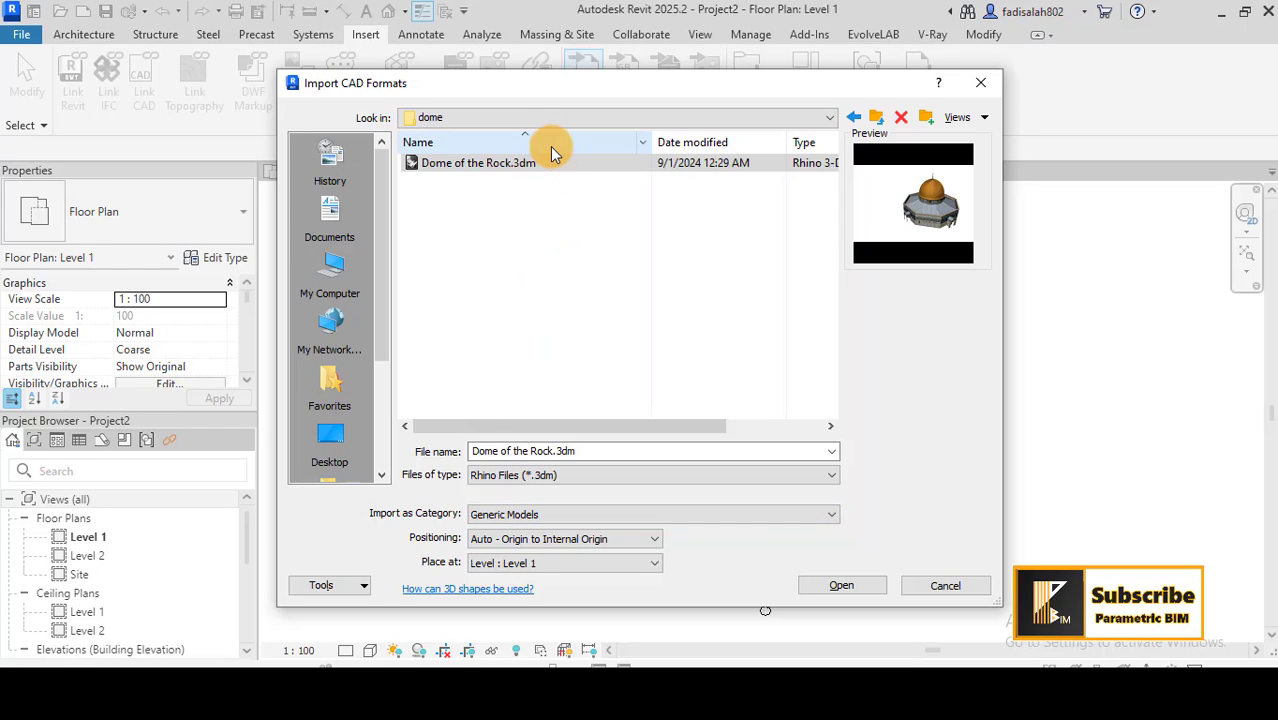
{"action": "left_click", "coordinate": [530, 478]}
{"action": "left_click", "coordinate": [543, 478]}
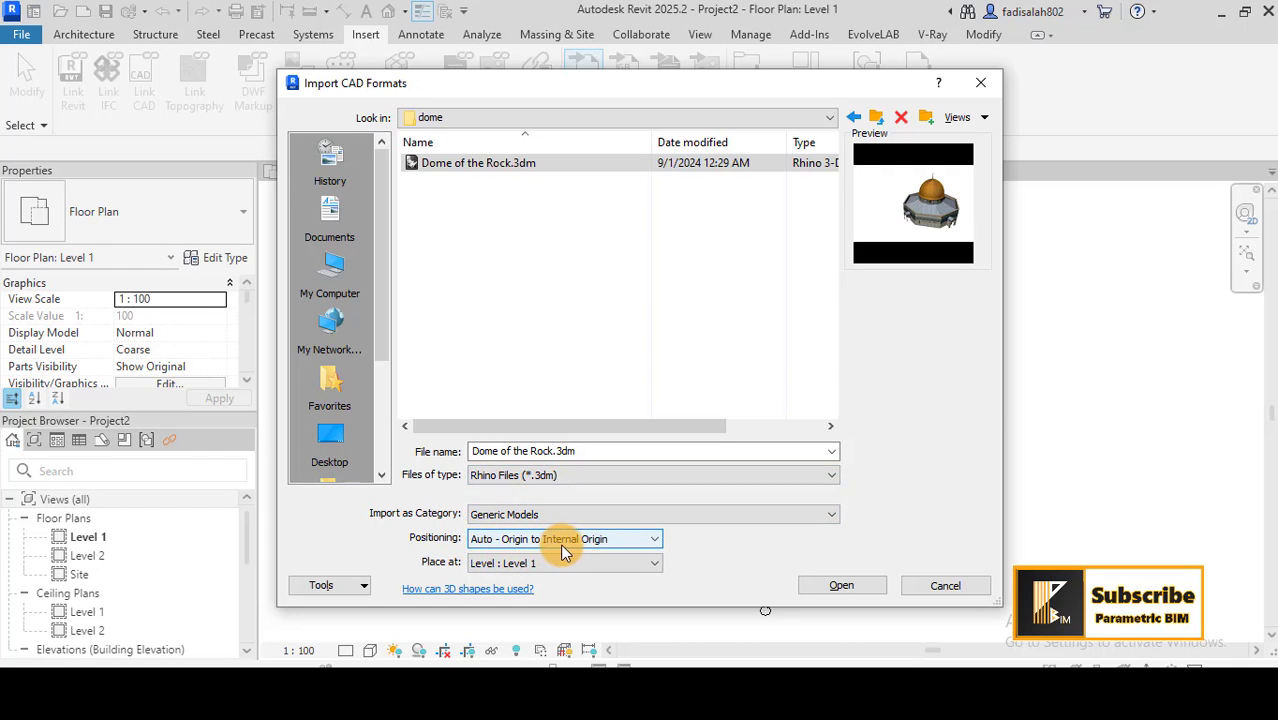
{"action": "left_click", "coordinate": [620, 539]}
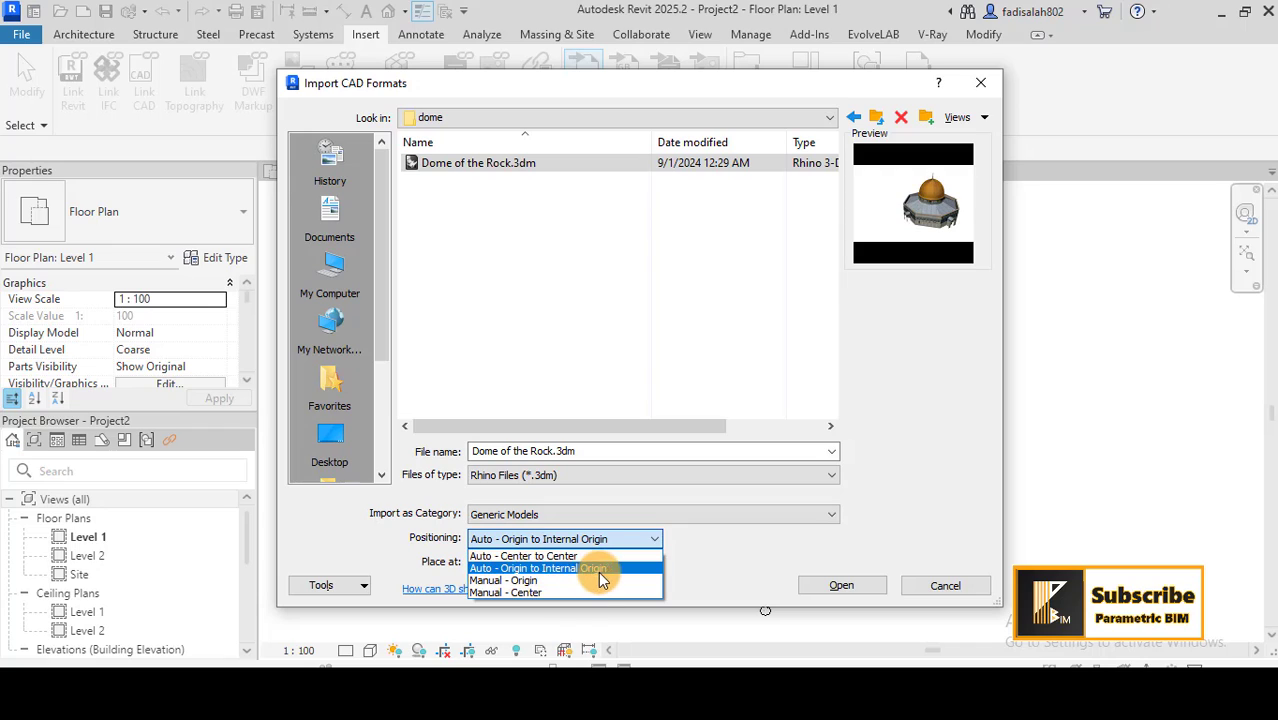
{"action": "left_click", "coordinate": [538, 592]}
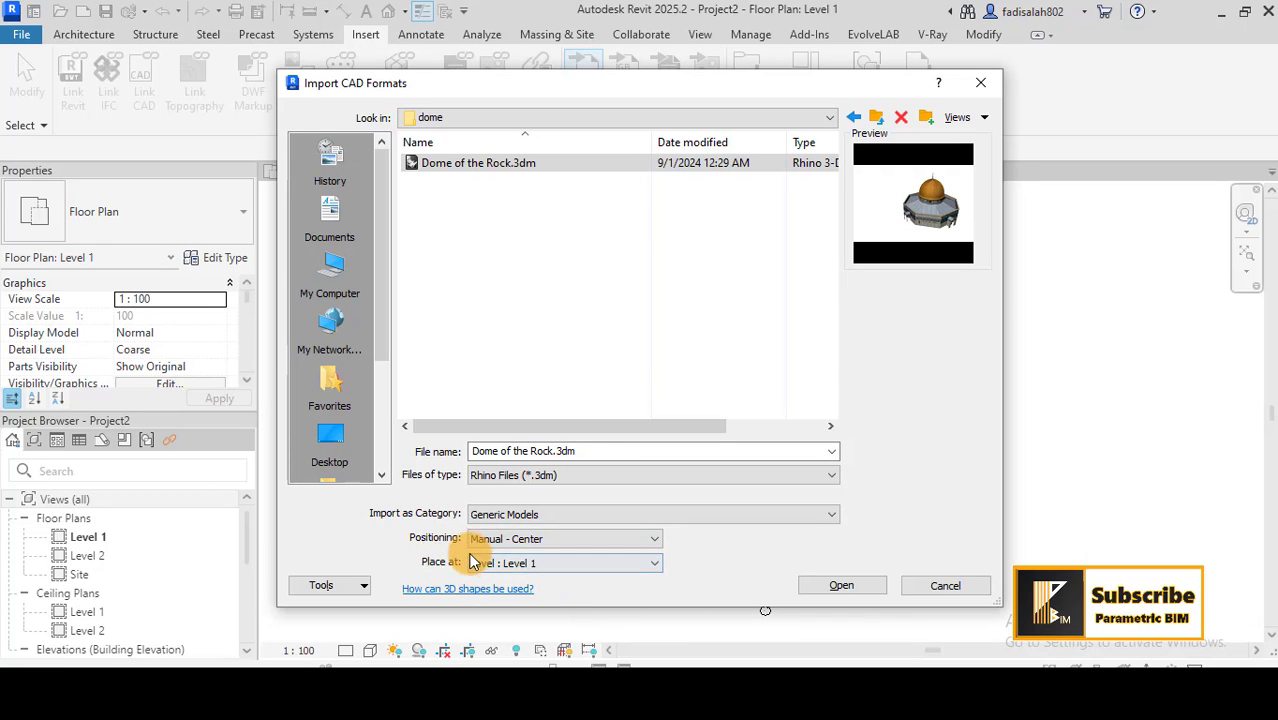
{"action": "left_click", "coordinate": [843, 586]}
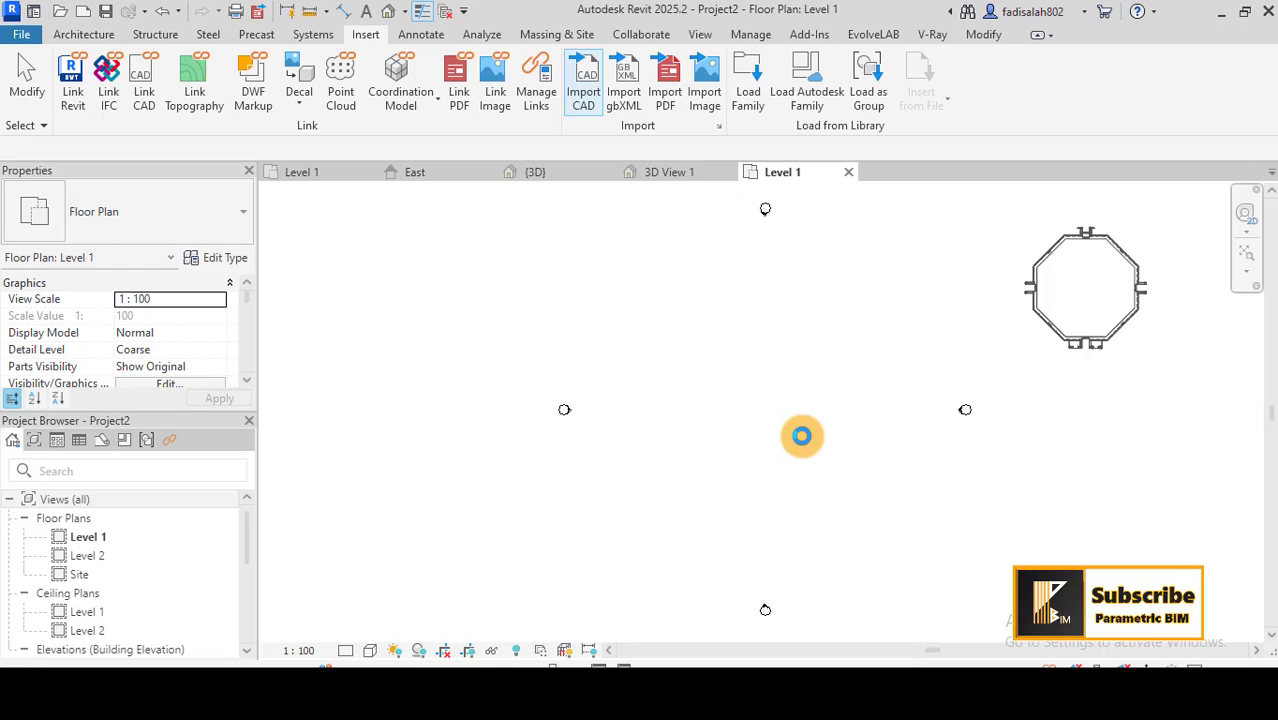
- Place the octagonal import at the plan centre, then switch to the default 3D view
{"action": "left_click", "coordinate": [803, 437]}
{"action": "left_click_drag", "start_coordinate": [808, 420], "coordinate": [765, 408]}
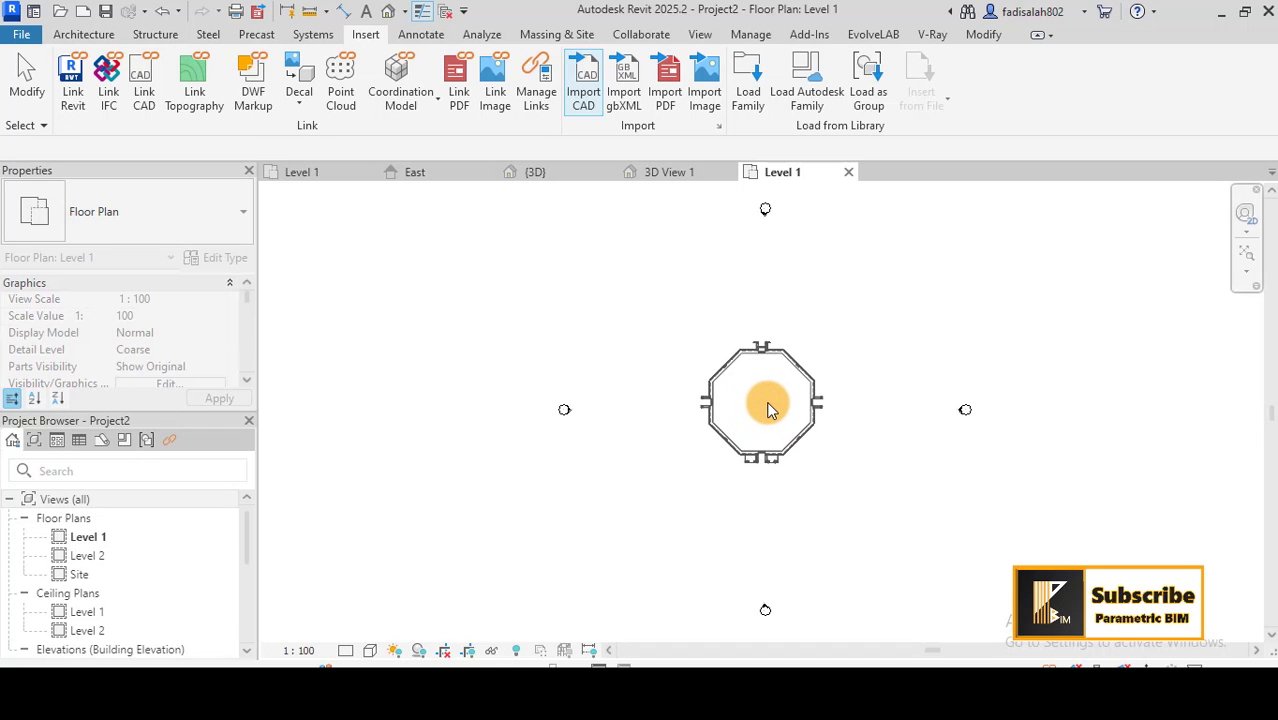
{"action": "left_click", "coordinate": [770, 410]}
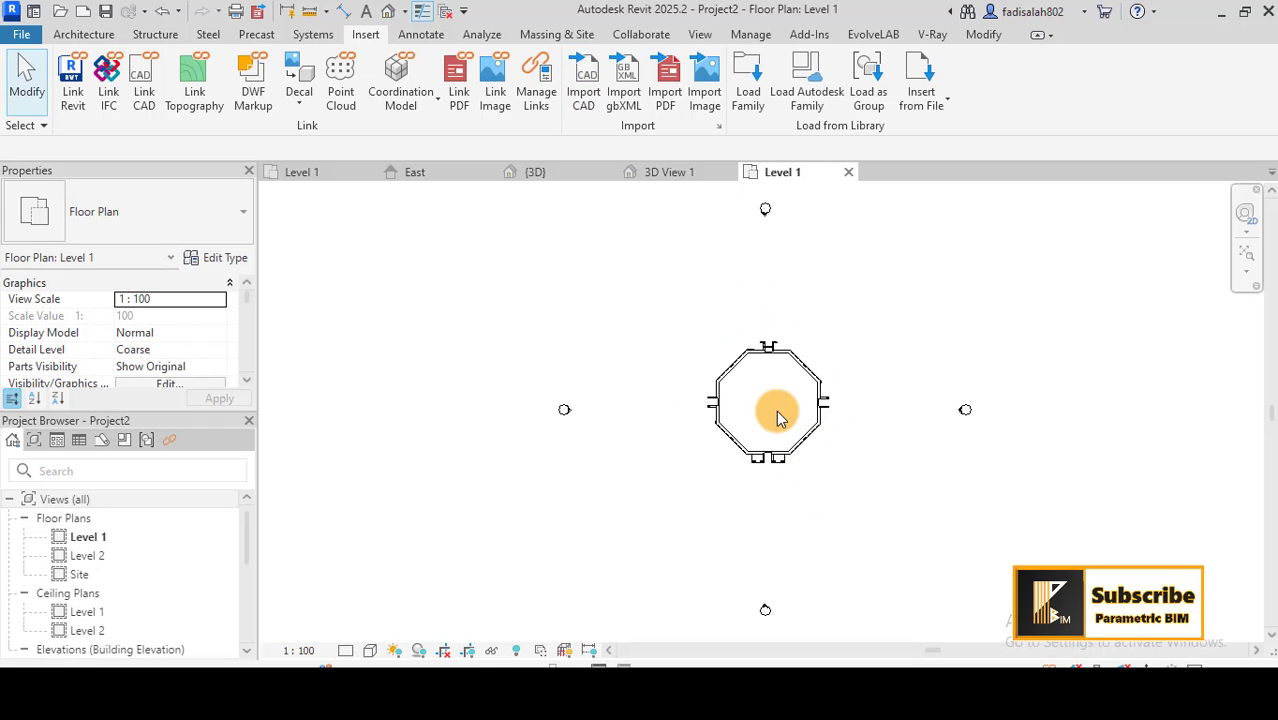
{"action": "scroll", "coordinate": [776, 412], "scroll_direction": "up", "scroll_amount": 3}
{"action": "middle_click_drag", "start_coordinate": [776, 410], "coordinate": [756, 455]}
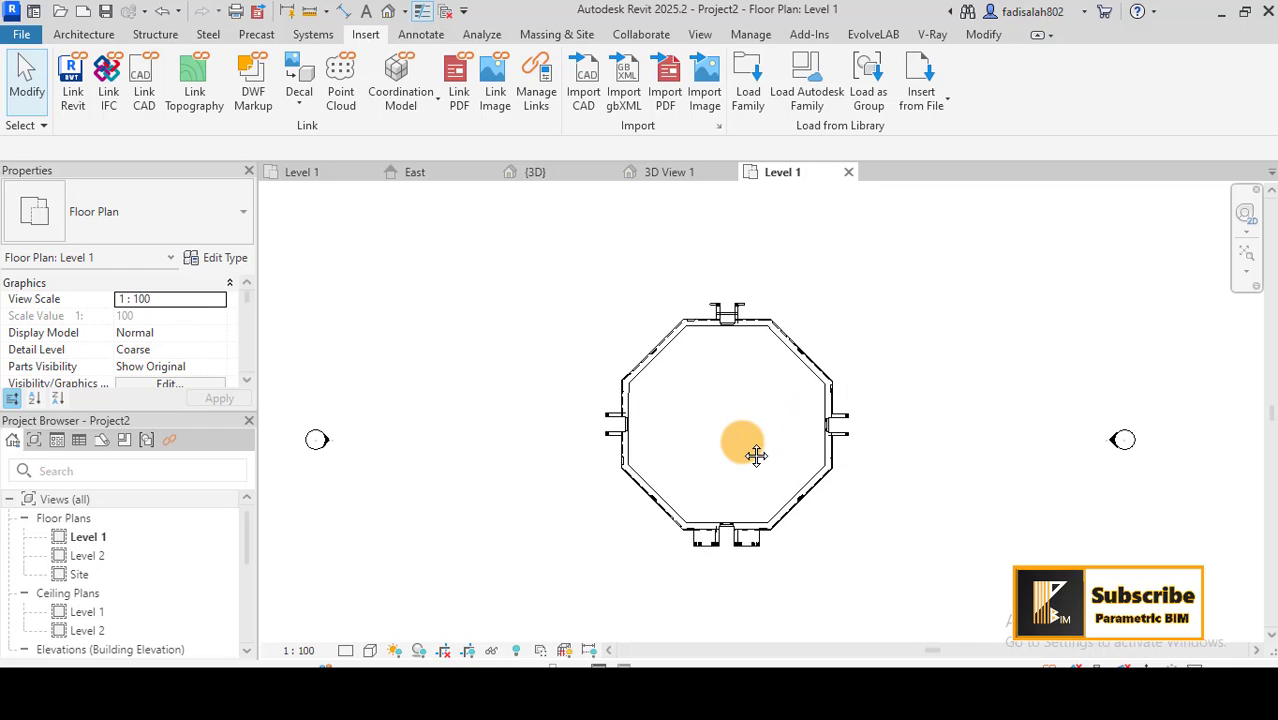
{"action": "left_click", "coordinate": [390, 14]}
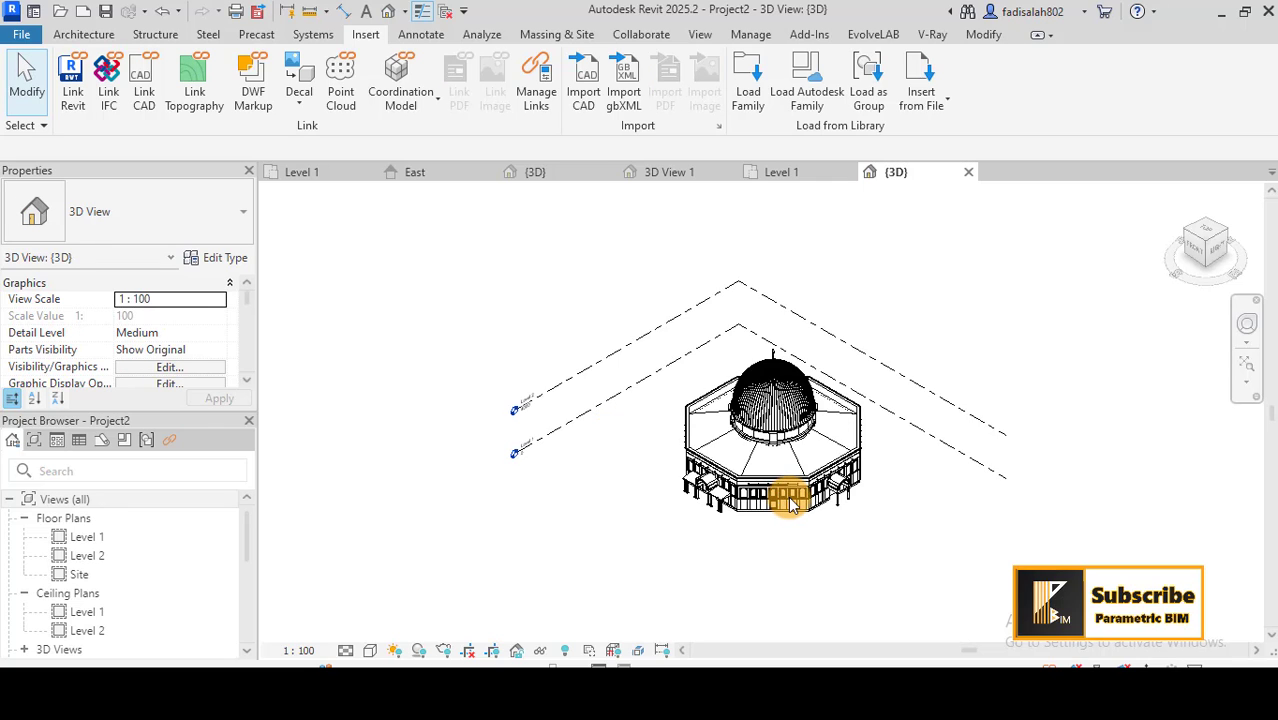
{"action": "middle_click_drag", "start_coordinate": [816, 558], "coordinate": [759, 485], "text": "shift"}
{"action": "scroll", "coordinate": [753, 414], "scroll_direction": "up", "scroll_amount": 4}
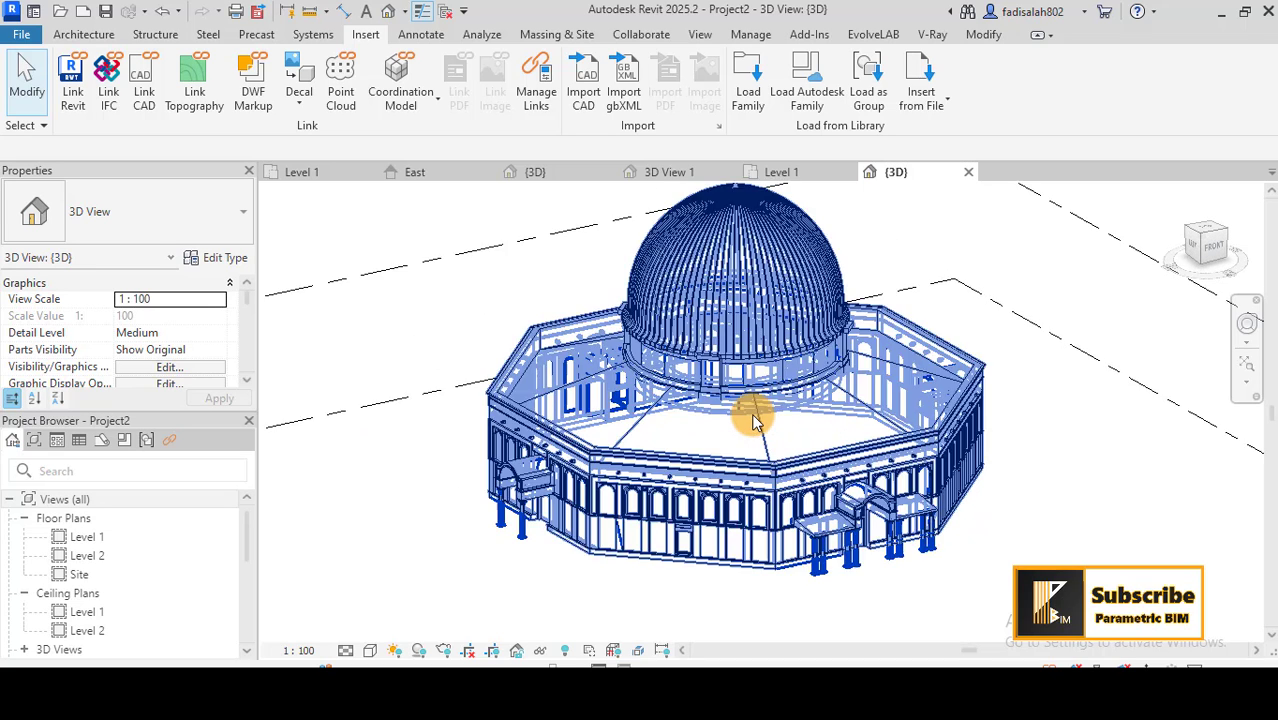
{"action": "left_click", "coordinate": [1043, 517]}
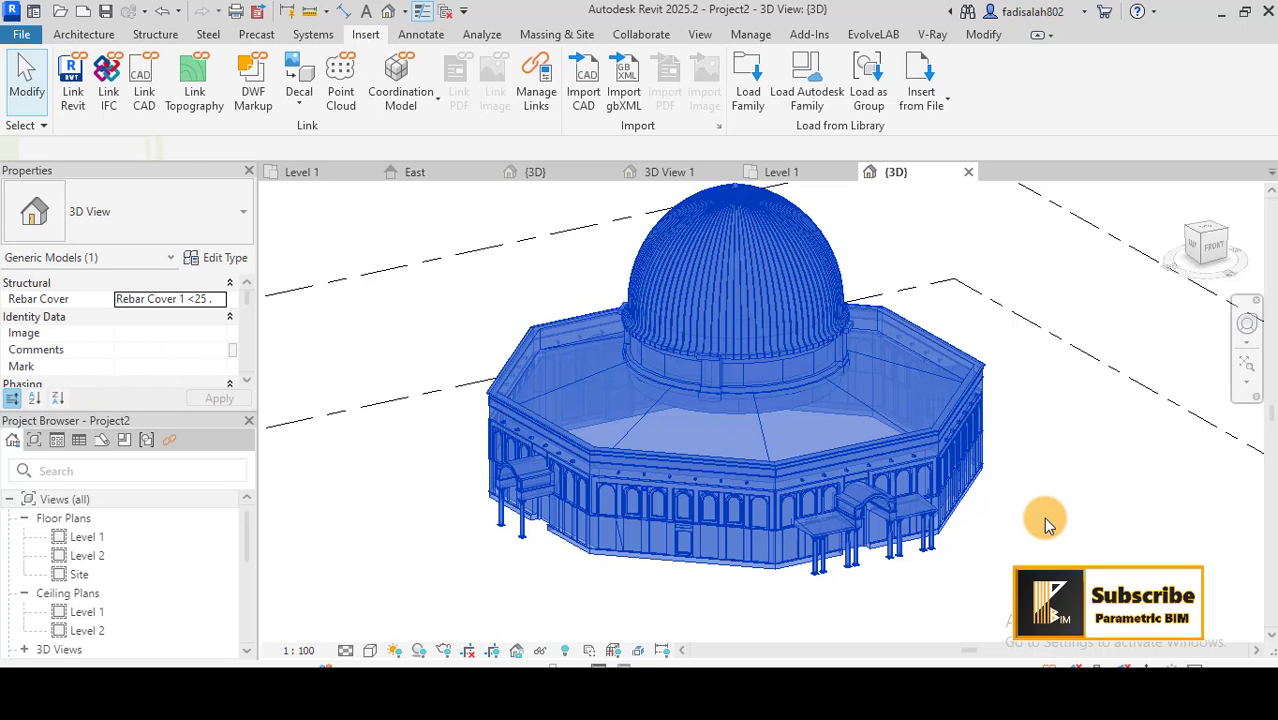
{"action": "left_click", "coordinate": [1043, 517]}
{"action": "middle_click_drag", "start_coordinate": [1043, 517], "coordinate": [936, 531], "text": "shift"}
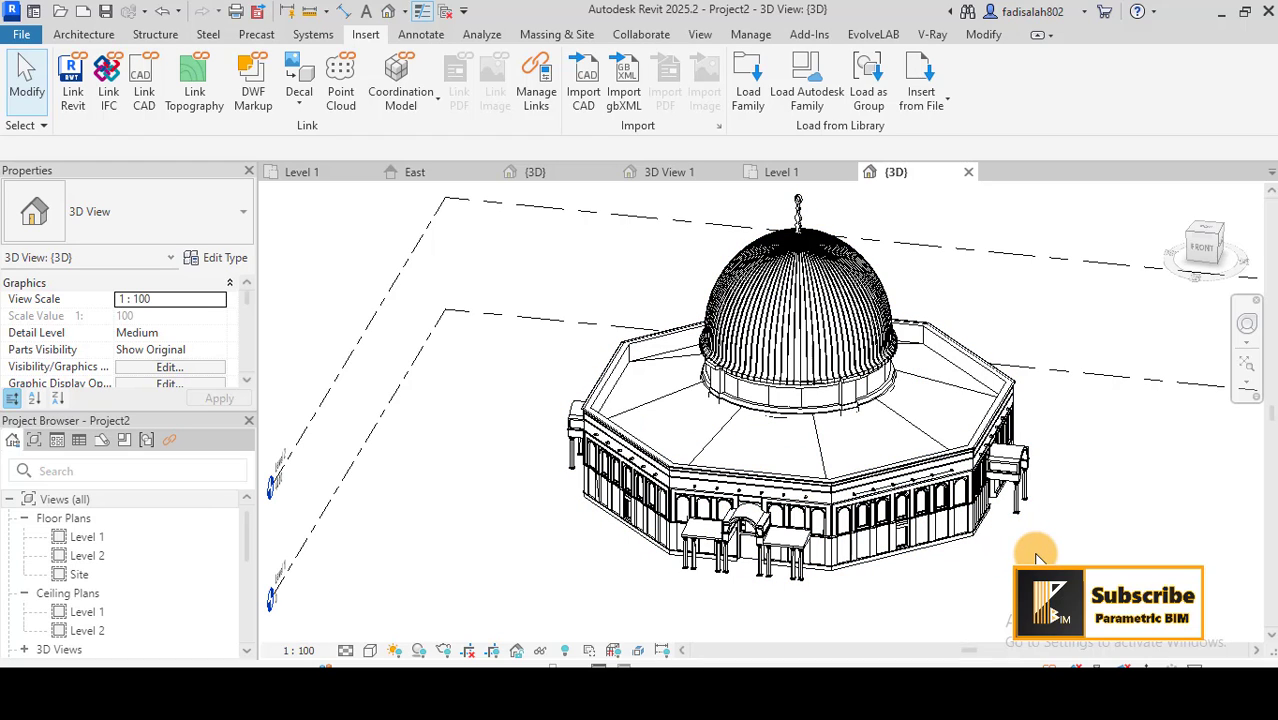